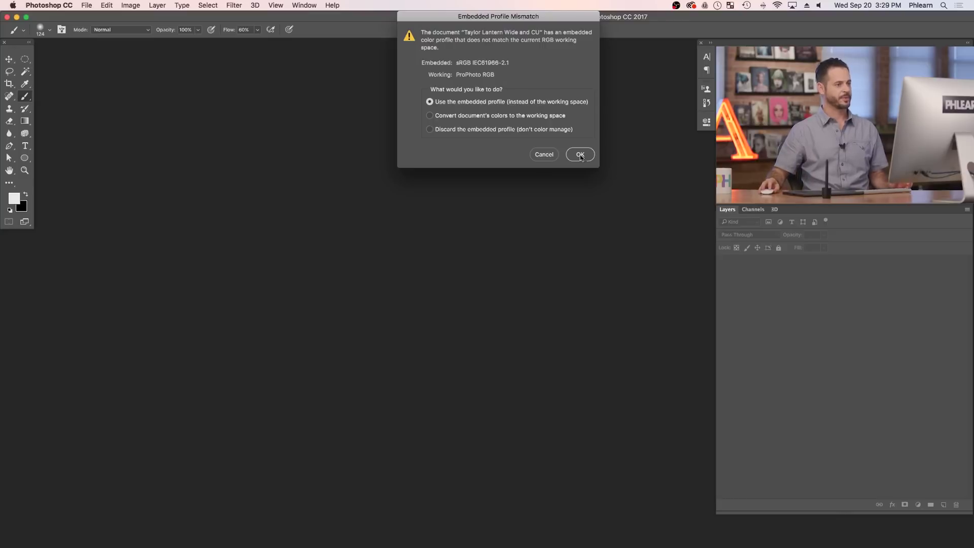
Step: Open the lantern video document with its embedded color profile and display it in full-screen mode
left_click(580, 155)
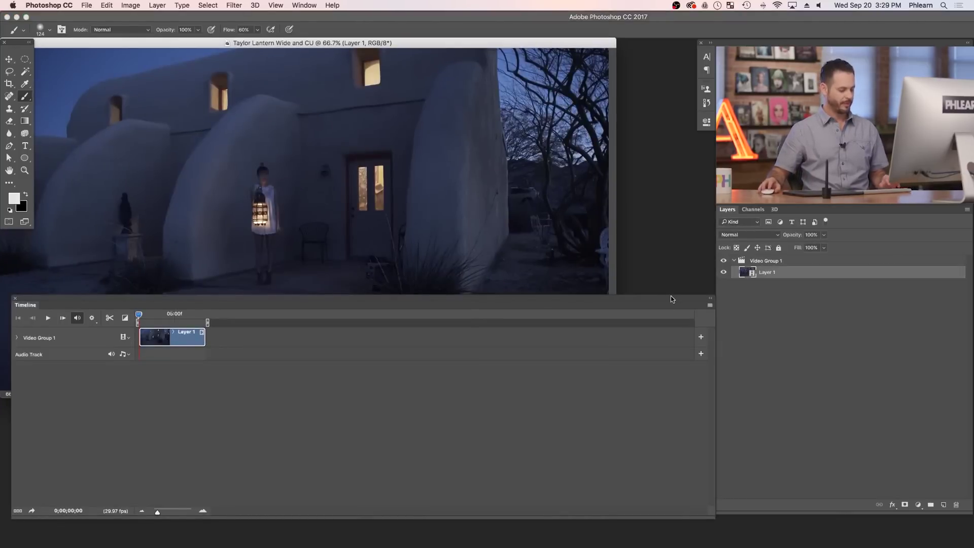
key("f")
left_click_drag(573, 265, 548, 205)
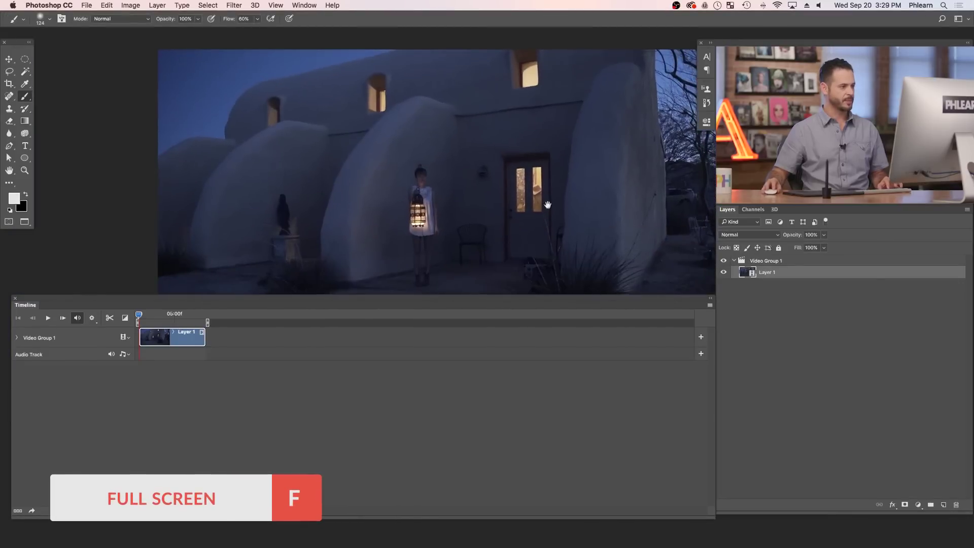
Step: Shrink the Timeline so that it sits below the picture and leaves the video frame clear
left_click_drag(714, 518, 709, 424)
left_click_drag(654, 299, 657, 388)
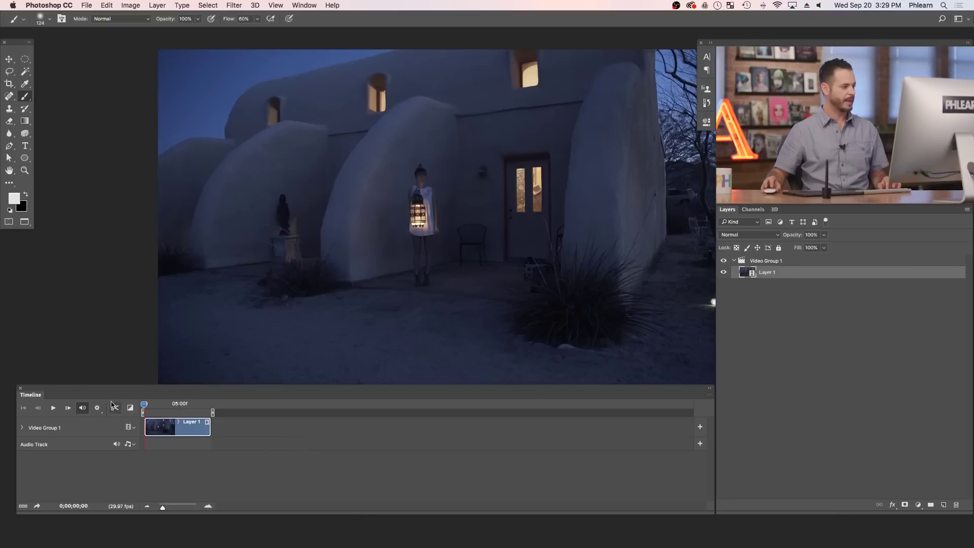
Step: Scrub through the lantern clip, spread it out on a finer time scale and put the playhead at 0;00;02;28
mouse_move(143, 406)
left_mouse_down()
mouse_move(191, 405)
mouse_move(158, 412)
left_mouse_up()
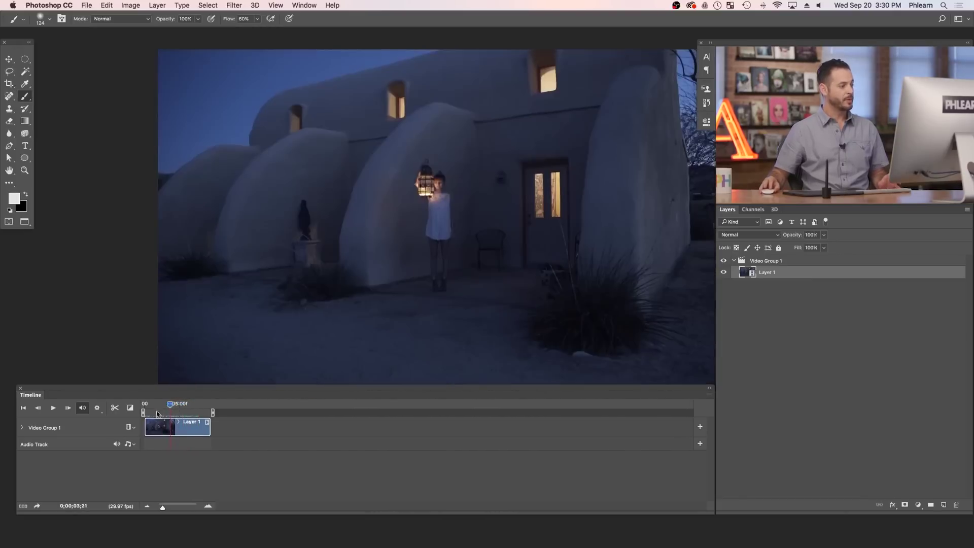
left_click(303, 5)
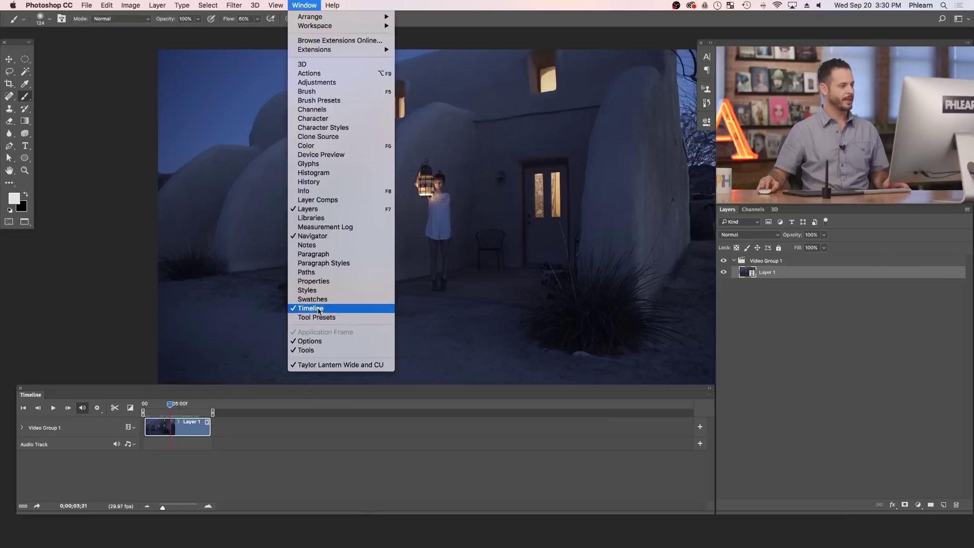
left_click(171, 391)
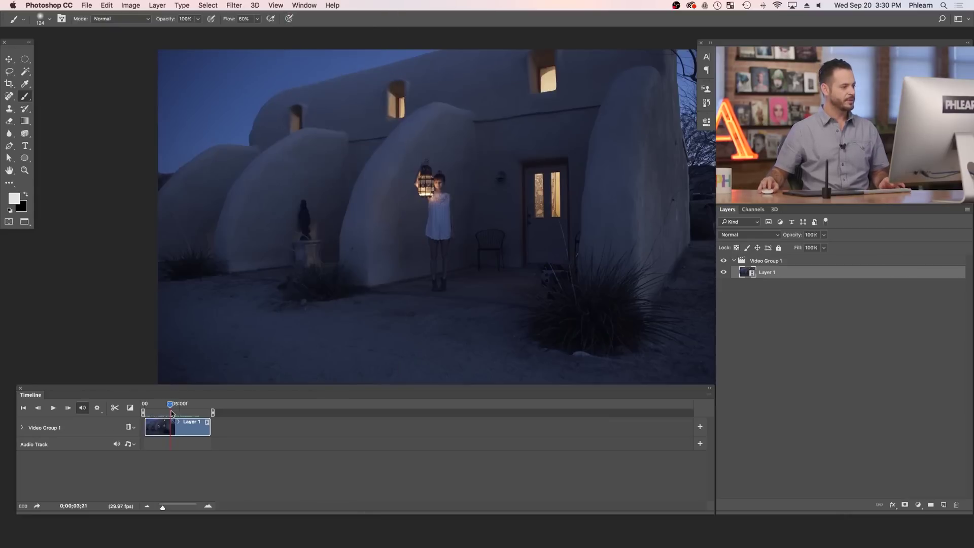
left_click_drag(165, 509, 170, 507)
left_click_drag(286, 406, 257, 407)
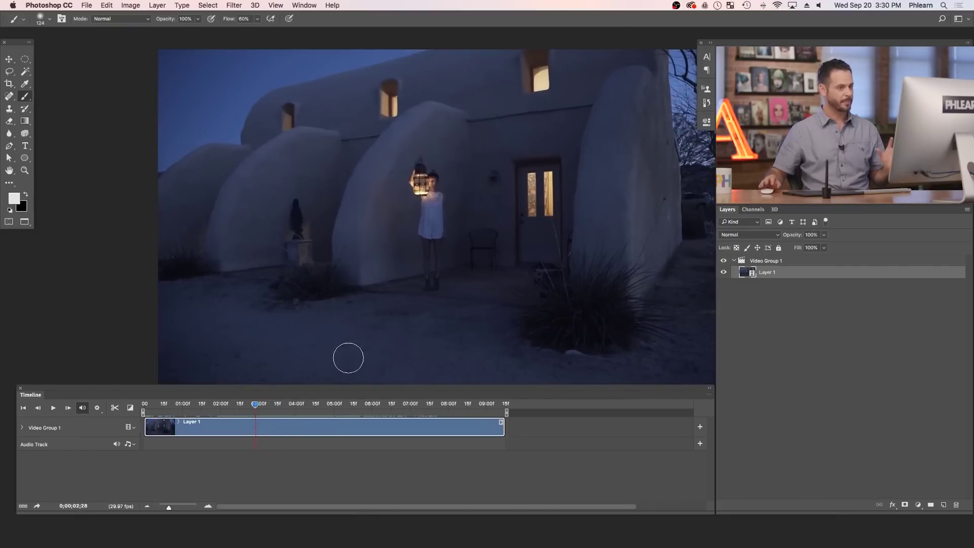
Step: Add a Curves adjustment layer above Video Group 1 and brighten its midtones to input 122, output 161
left_click(765, 261)
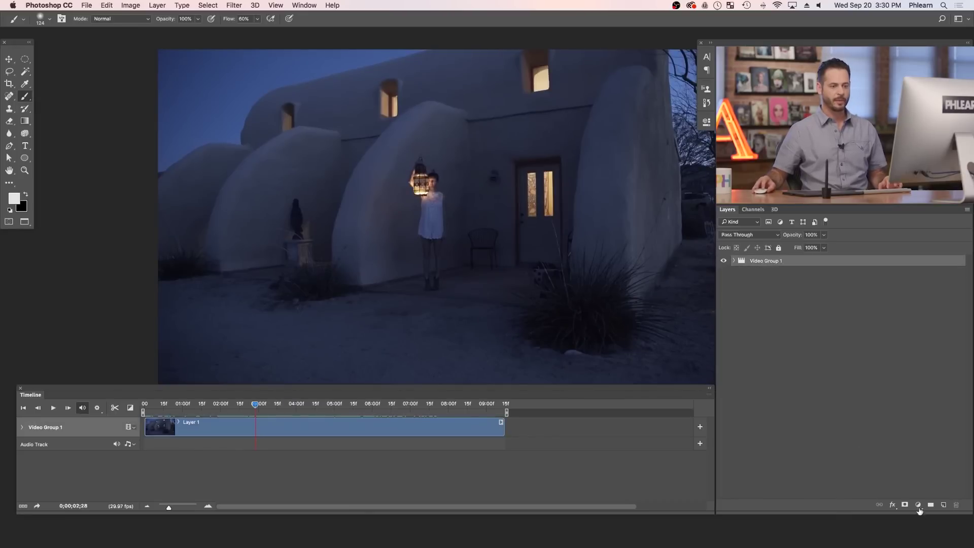
left_click(919, 506)
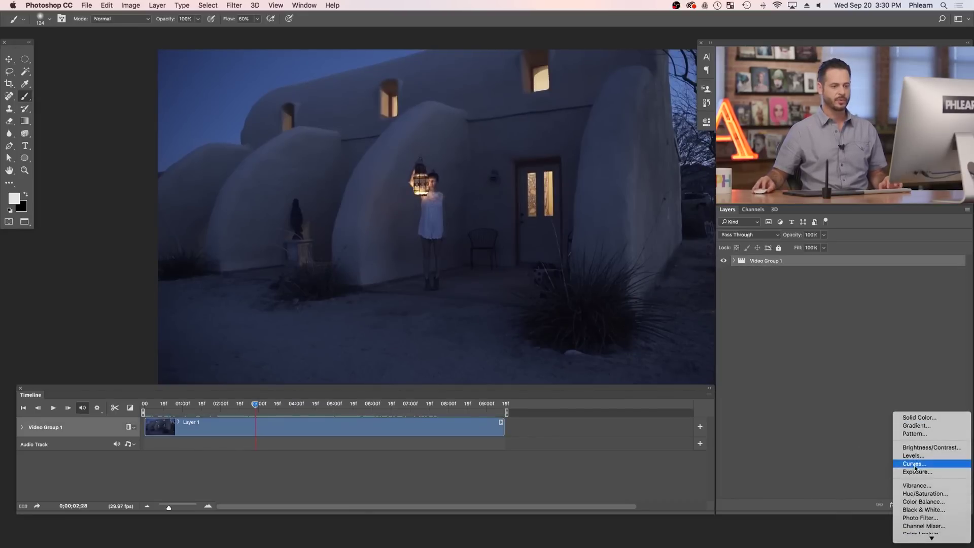
left_click(915, 464)
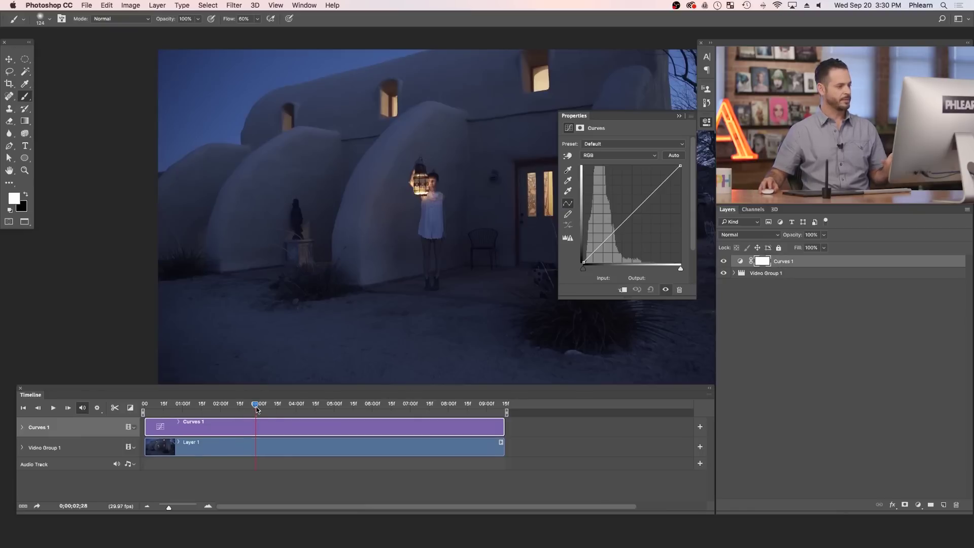
left_click(628, 215)
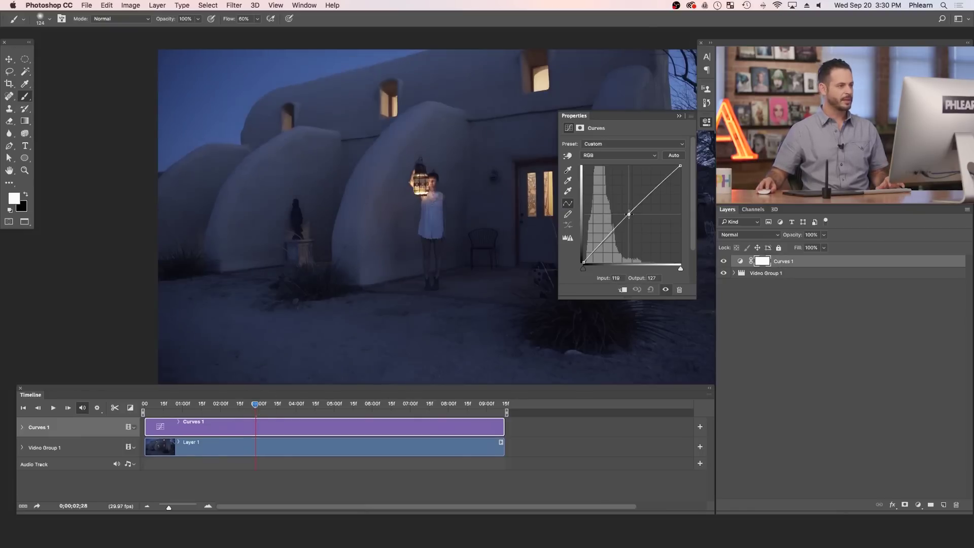
left_click_drag(629, 212, 628, 208)
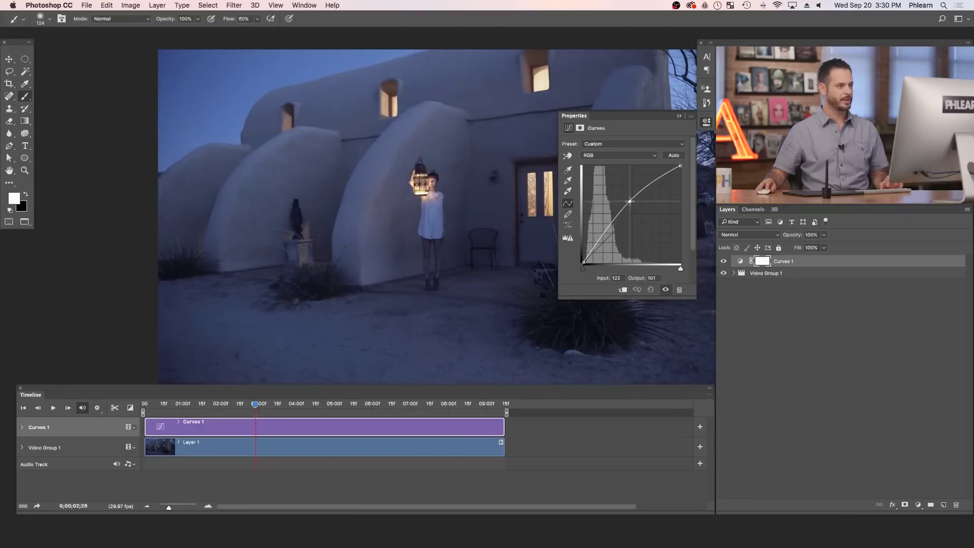
Step: Compare the whole frame with the Curves 1 brightening switched off and on
scroll(500, 240, "down", 3)
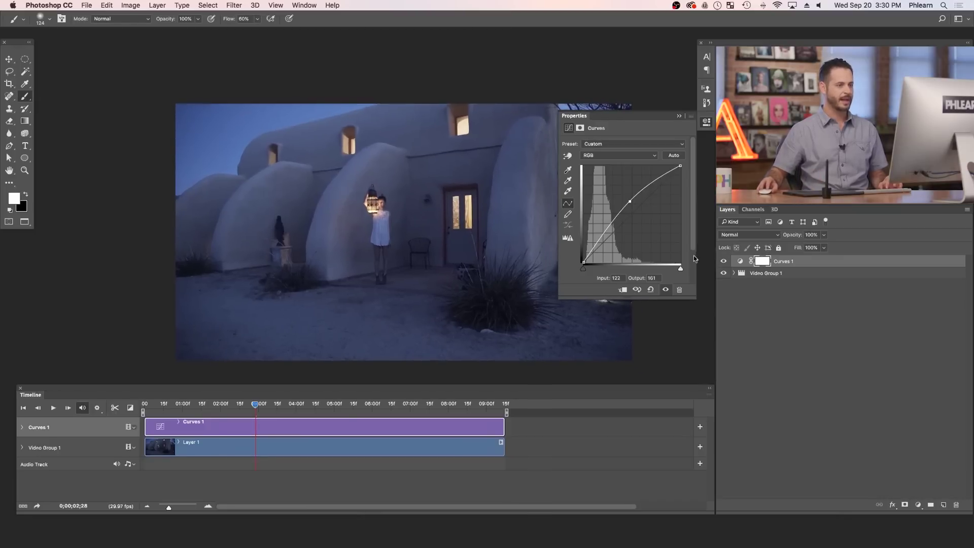
left_click(724, 261)
left_click(725, 261)
left_click(725, 261)
left_click(725, 261)
left_click(725, 261)
left_click(725, 261)
left_click_drag(483, 276, 409, 243)
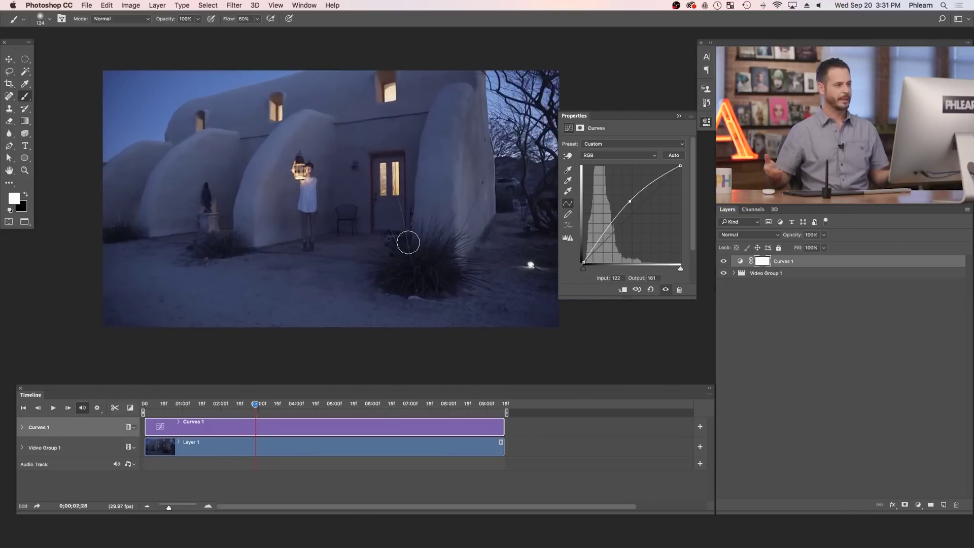
Step: Split the white Underlying Layer Blend If slider of Curves 1 to 0 / 255 to fade the brightening out of the highlights
left_click(714, 123)
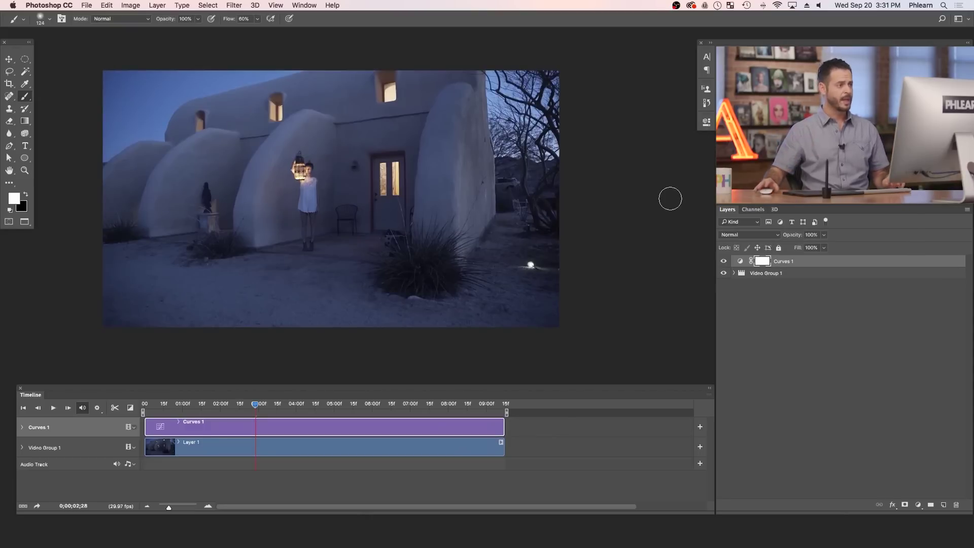
double_click(825, 264)
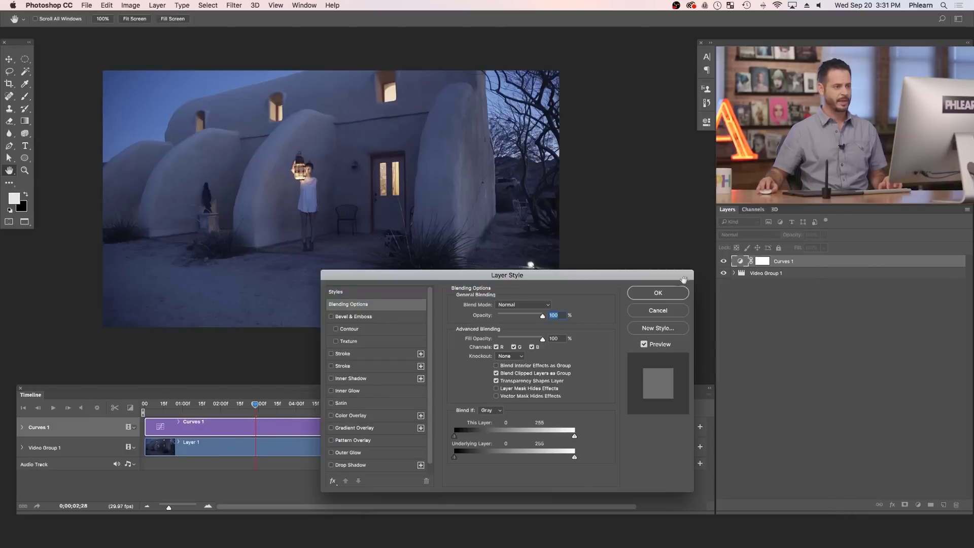
left_click_drag(657, 281, 657, 129)
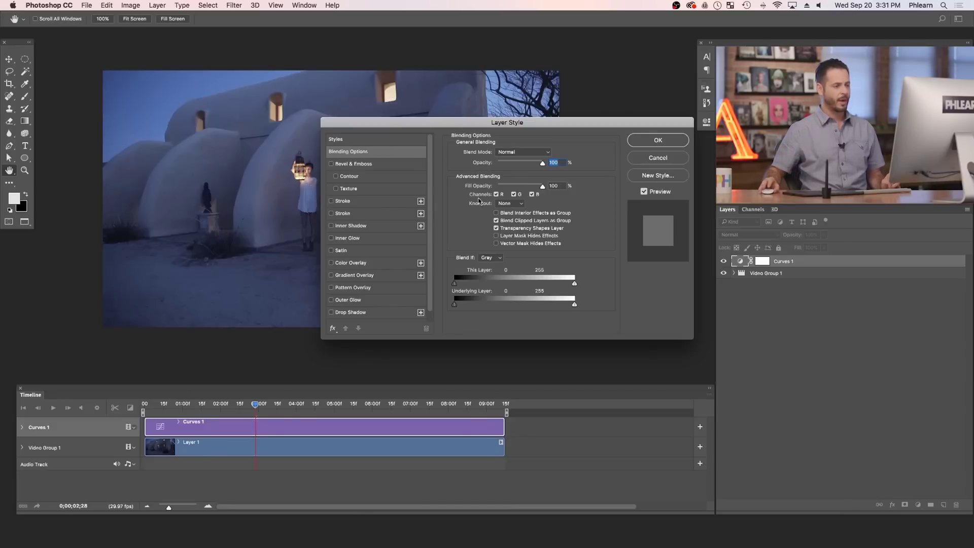
key("alt")
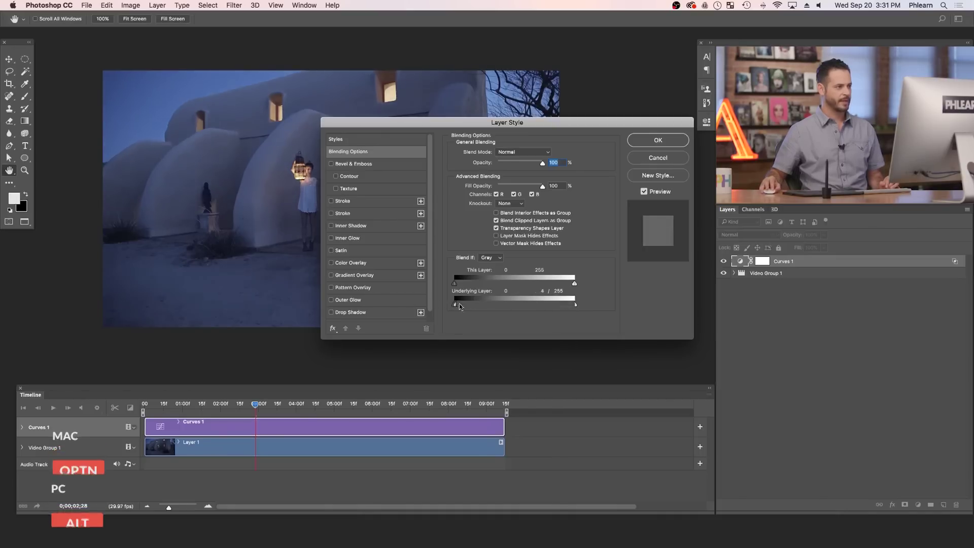
left_click_drag(504, 305, 457, 307)
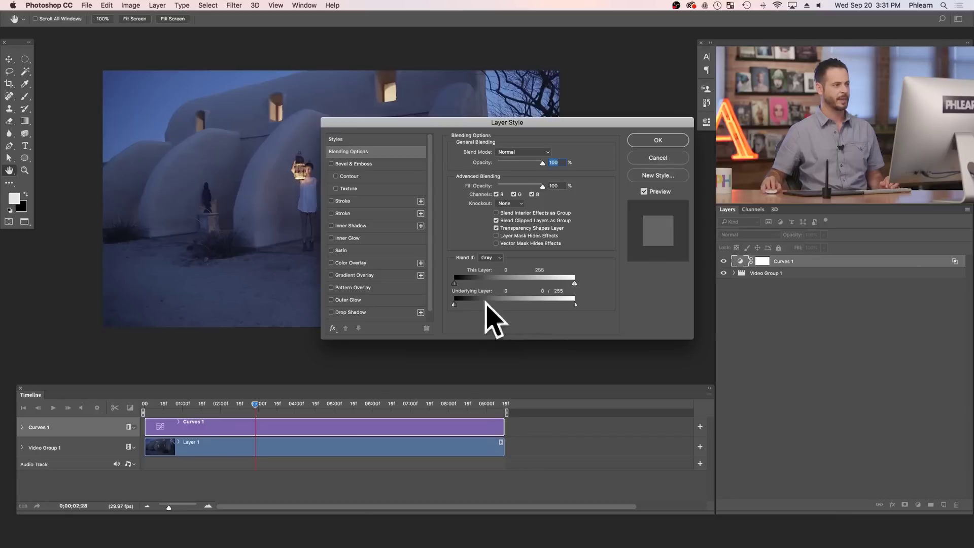
left_click(651, 141)
key("b")
Step: Compare Curves 1 off and on over the full frame and close up at the lantern and lit door windows
left_click(724, 261)
left_click(724, 262)
left_click(725, 261)
left_click(724, 262)
left_click_drag(249, 167, 367, 165)
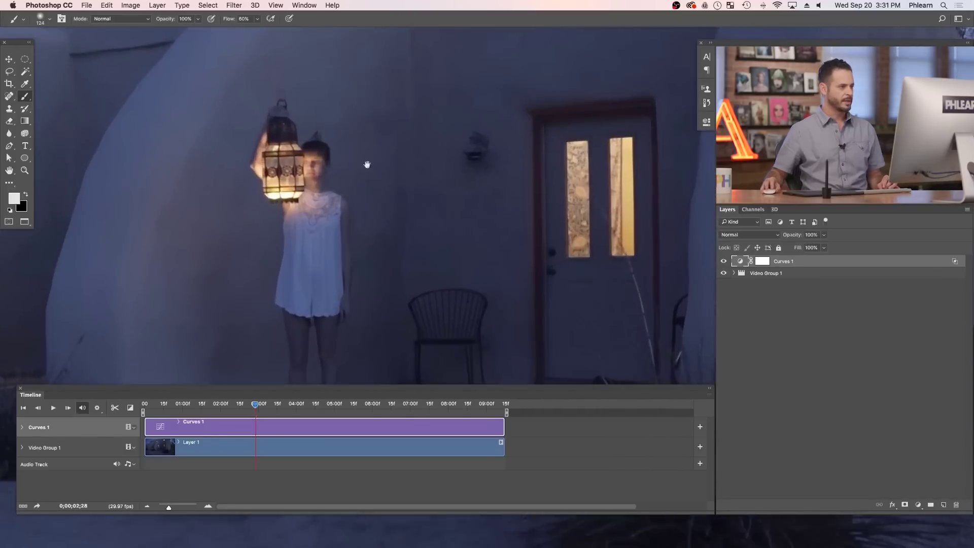
left_click(725, 262)
left_click(724, 261)
left_click(724, 261)
left_click(724, 261)
left_click(725, 261)
left_click(725, 261)
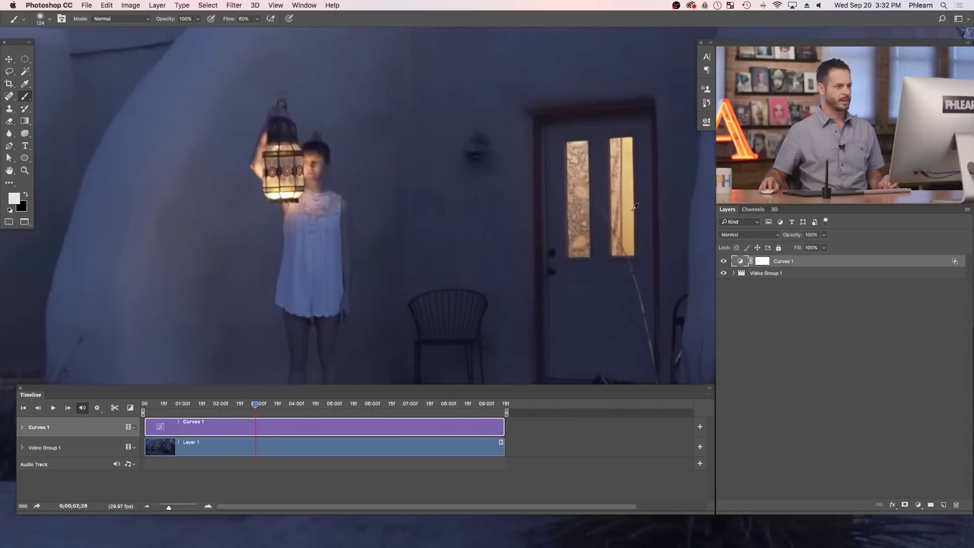
left_click(724, 261)
left_click(724, 261)
left_click(724, 261)
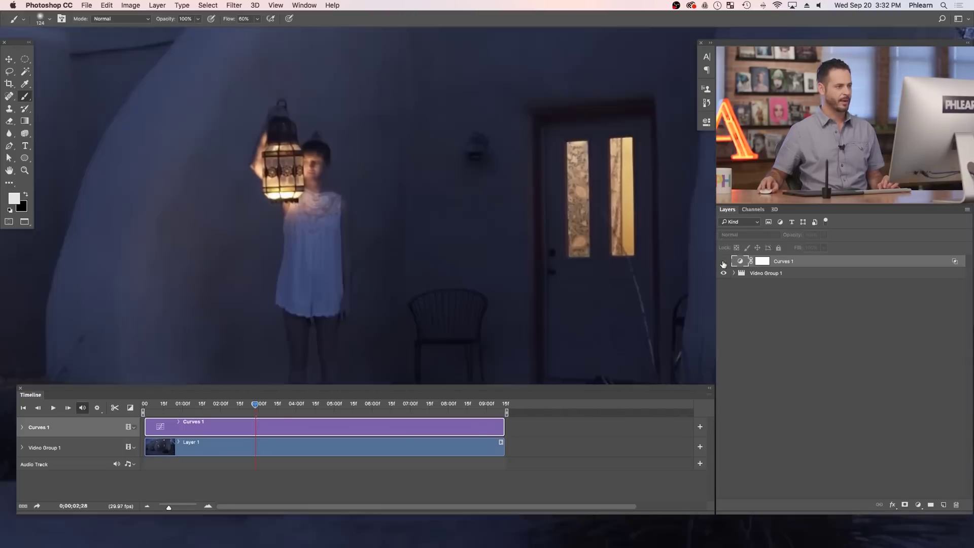
left_click(724, 261)
left_click_drag(653, 264, 461, 230)
left_click(725, 261)
left_click(725, 261)
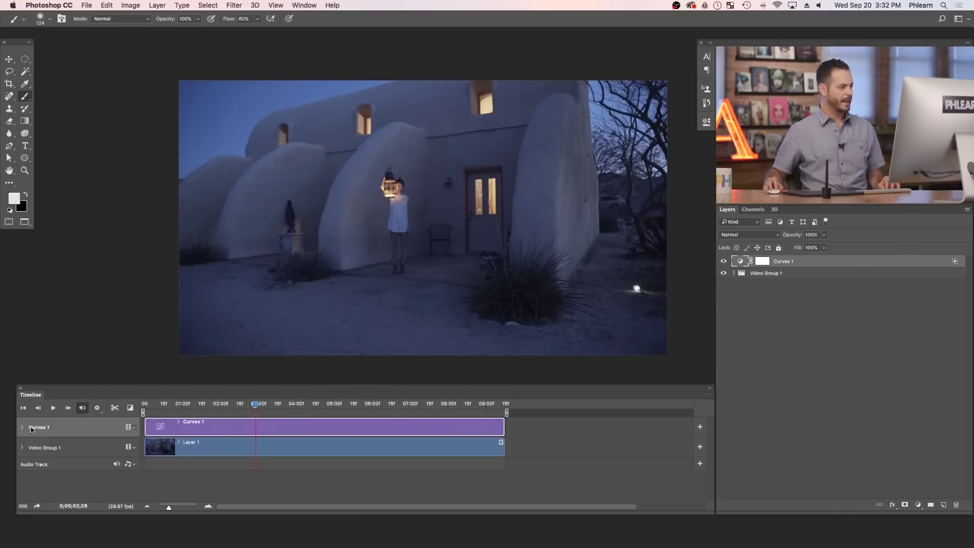
Step: Trim the start of the Curves 1 clip to 02:00f and play the video across that point
left_click_drag(147, 426, 188, 406)
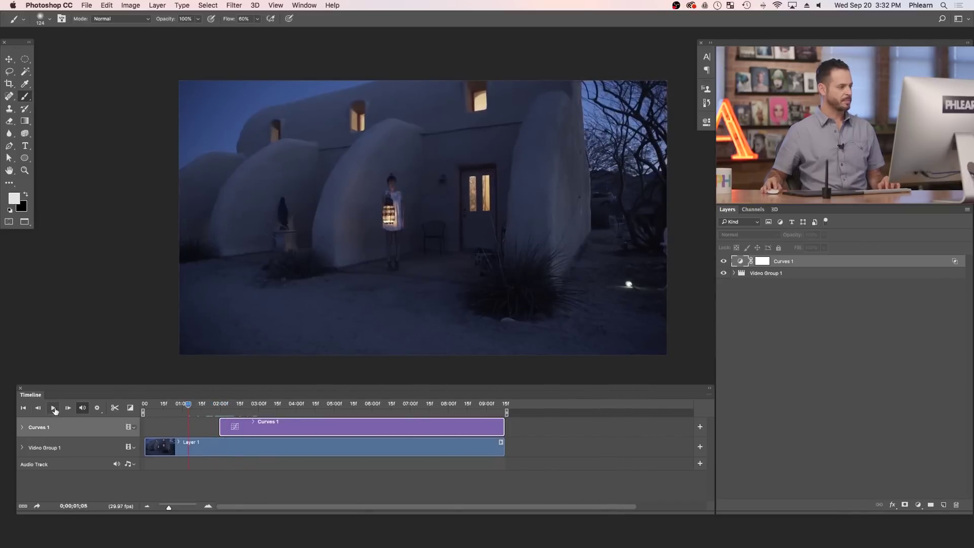
left_click(54, 408)
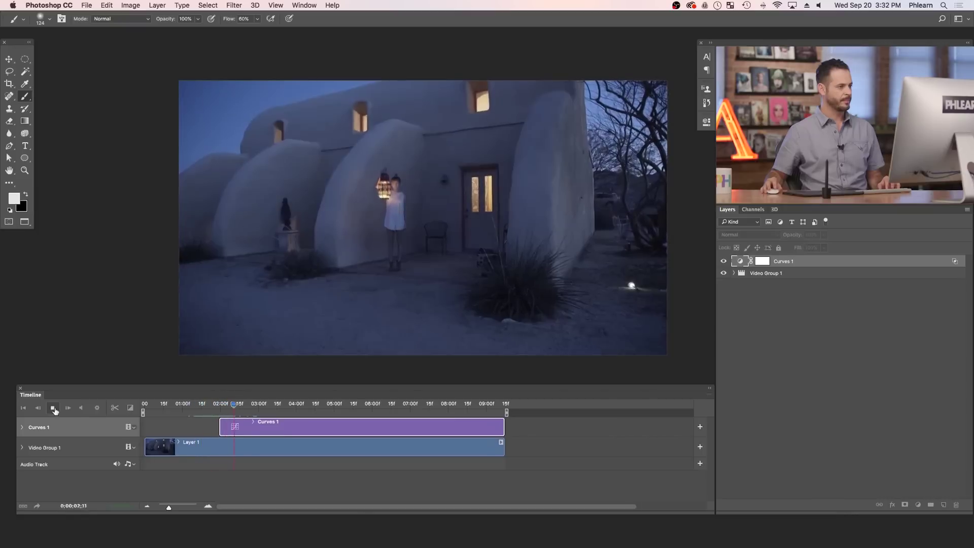
left_click(54, 409)
left_click_drag(250, 406, 215, 406)
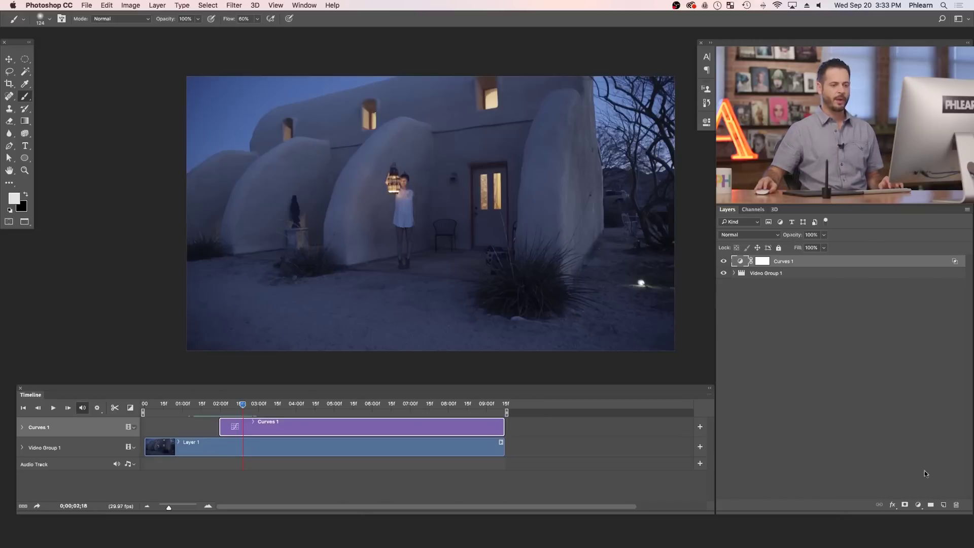
Step: Add a Solid Color fill layer above Curves 1 in warm yellow #f3d469
left_click(918, 504)
left_click(917, 516)
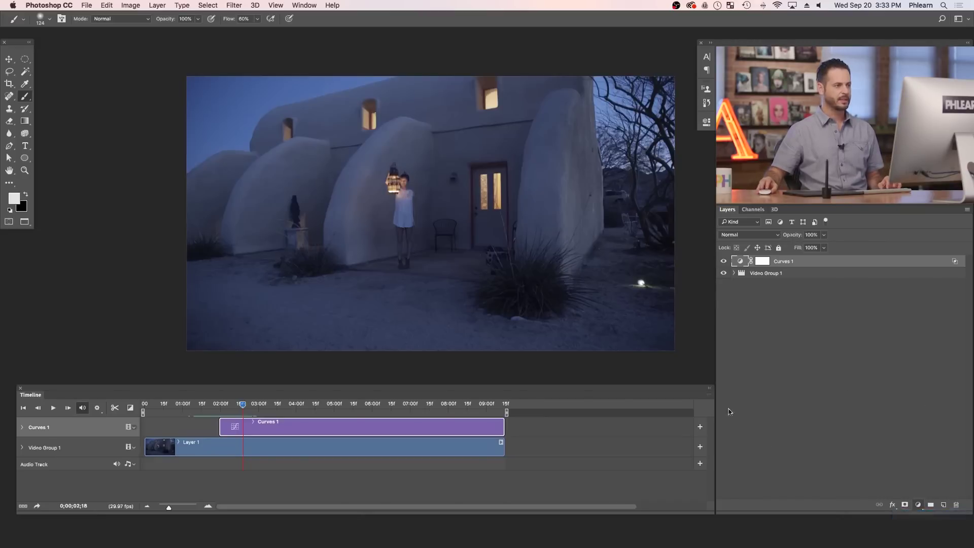
left_click(584, 382)
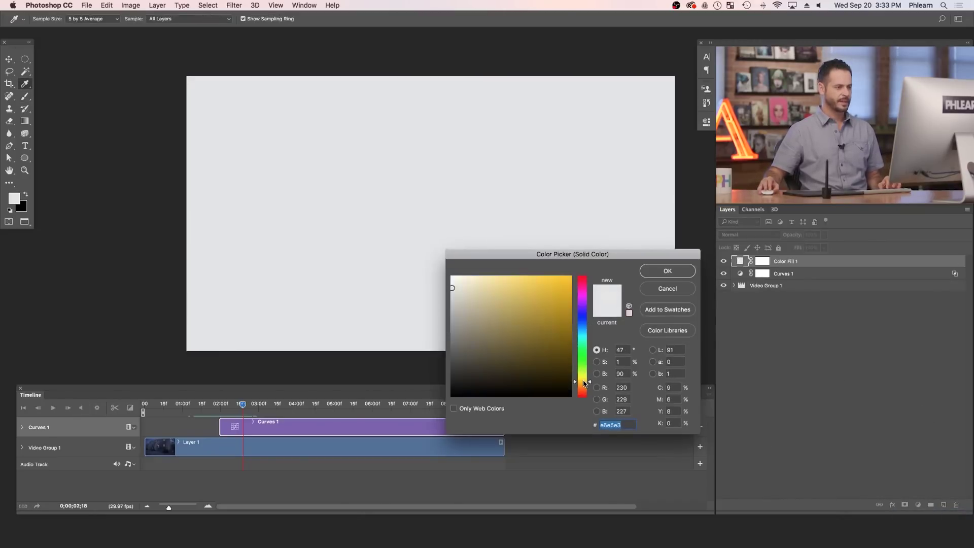
left_click_drag(527, 318, 519, 281)
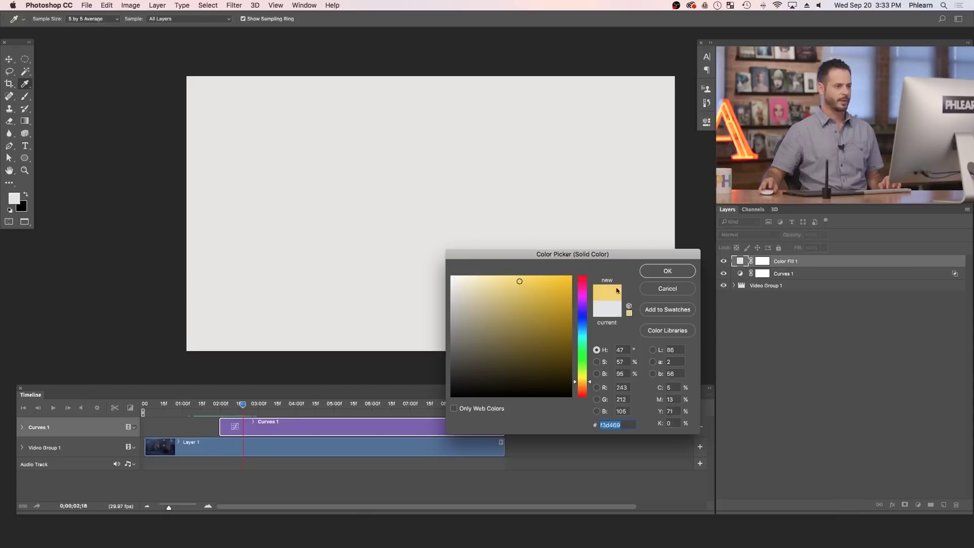
left_click(668, 271)
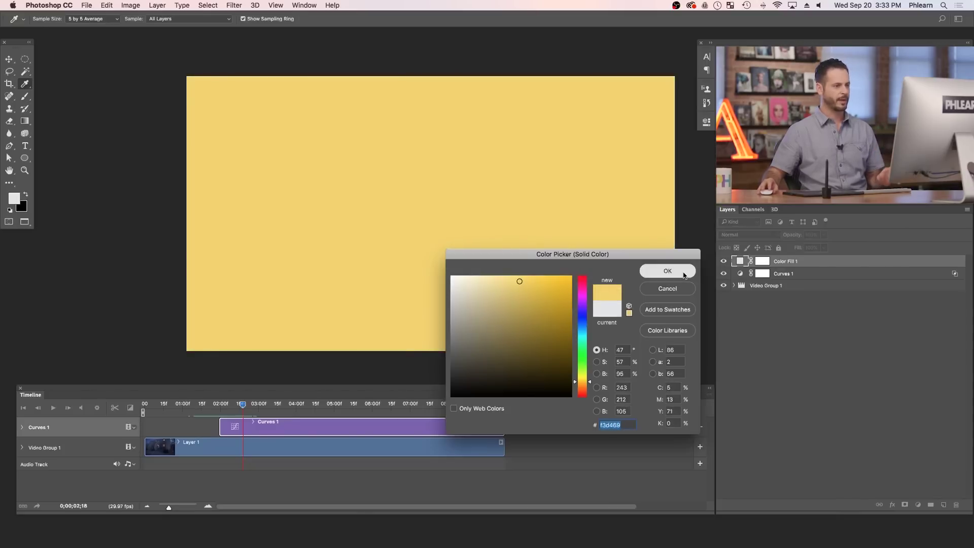
Step: Set the yellow fill layer's blend mode to Soft Light and compare the frame with the fill off and on
left_click_drag(612, 283, 583, 285)
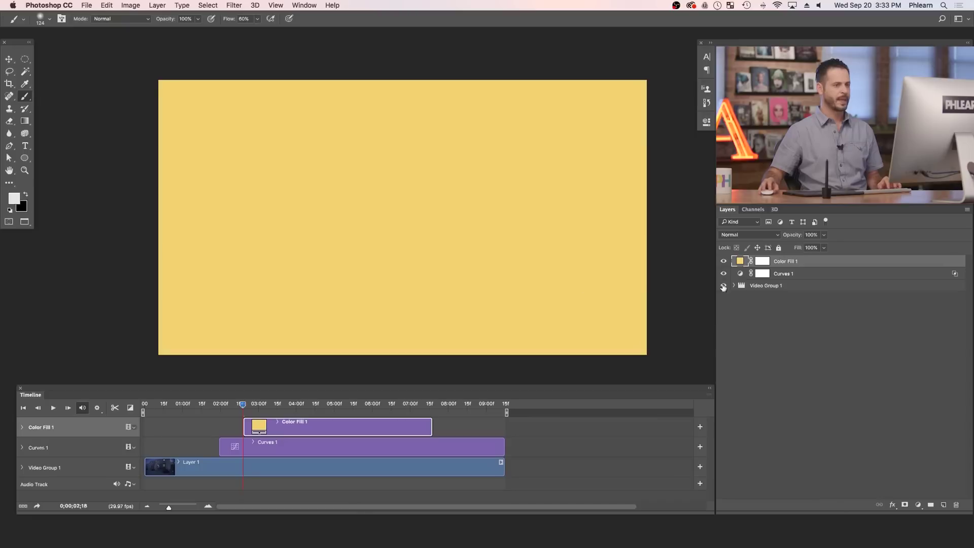
left_click(739, 236)
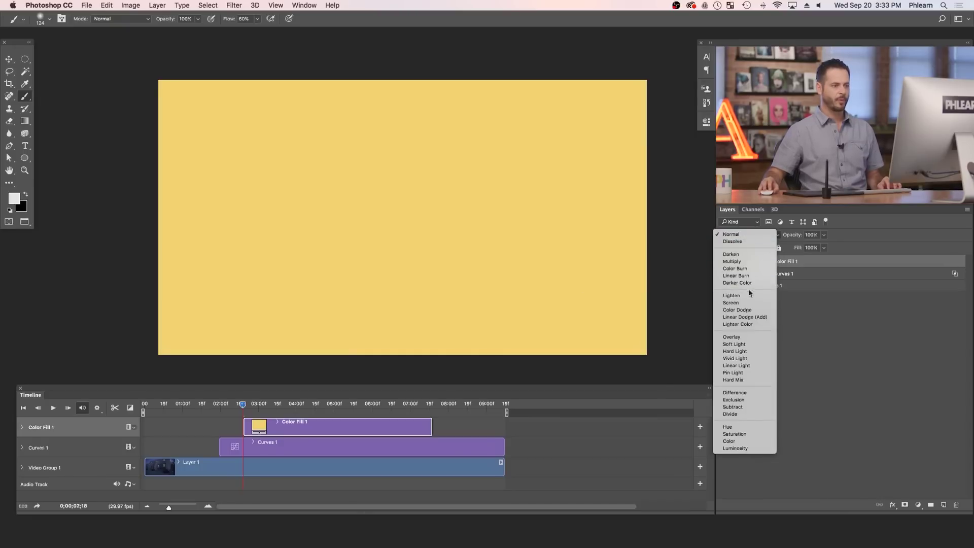
left_click(750, 345)
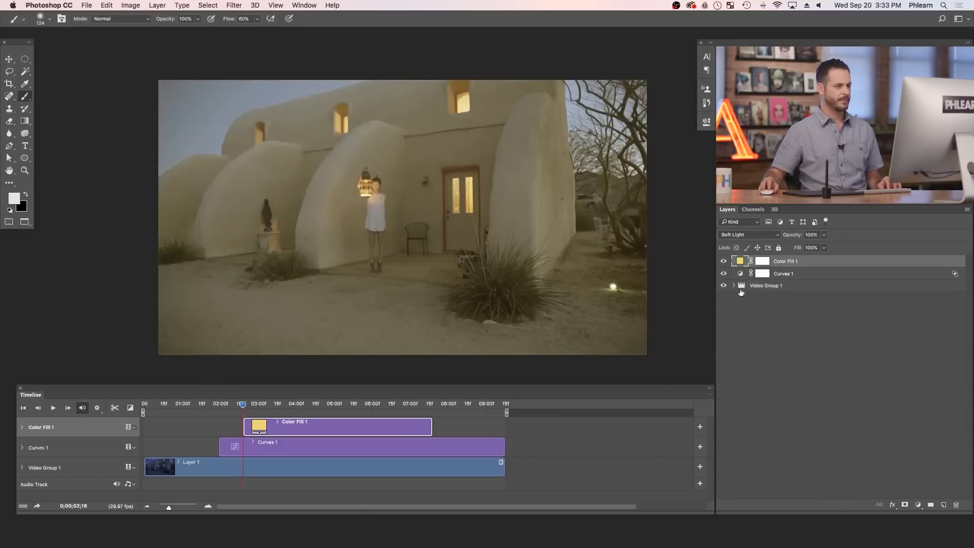
left_click(724, 261)
left_click(723, 261)
left_click(724, 261)
left_click(723, 261)
scroll(552, 266, "right", 5)
scroll(551, 266, "down", 2)
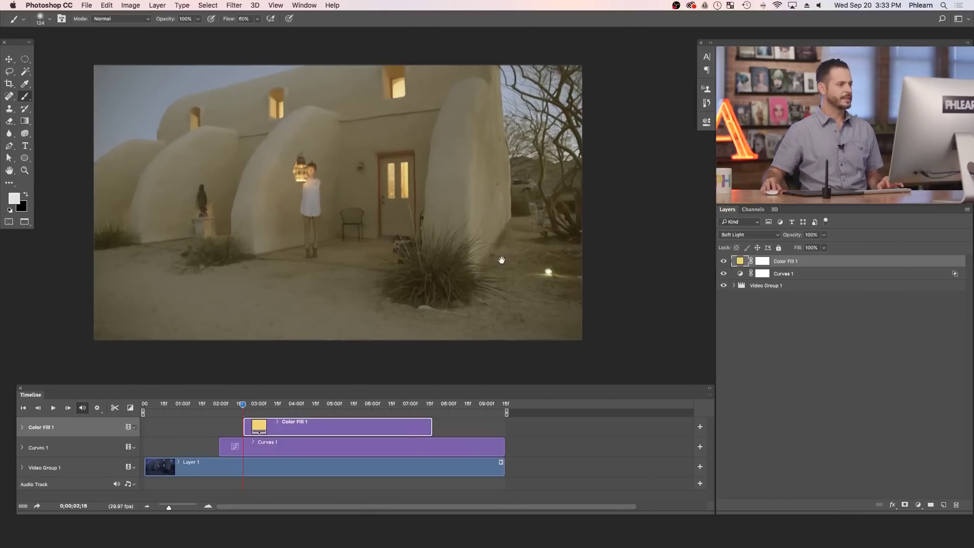
Step: Change the Color Fill 1 color to a darker, muted golden brown and compare the frame with the fill off and on
double_click(740, 262)
left_click_drag(532, 307, 547, 310)
left_click_drag(587, 387, 586, 385)
left_click_drag(537, 316, 540, 319)
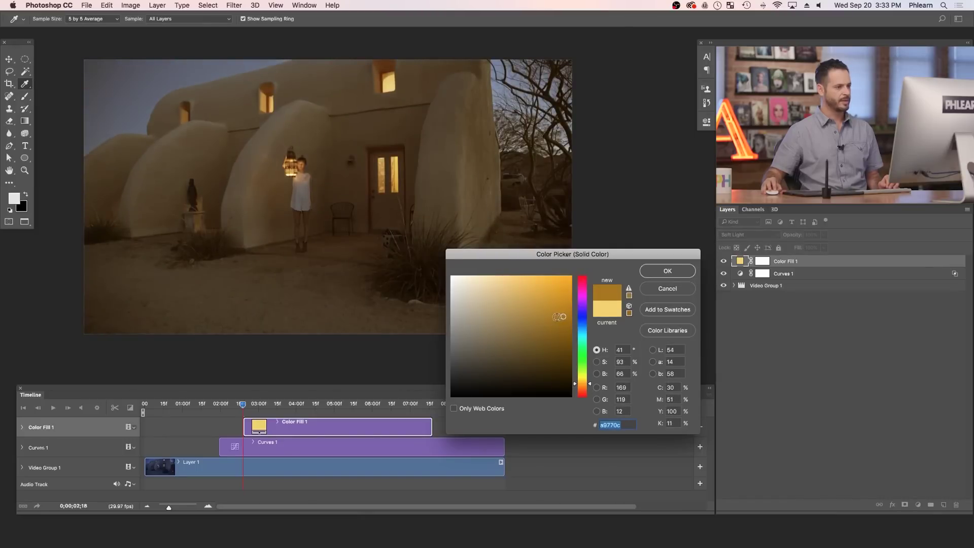
left_click_drag(534, 319, 531, 320)
left_click(666, 274)
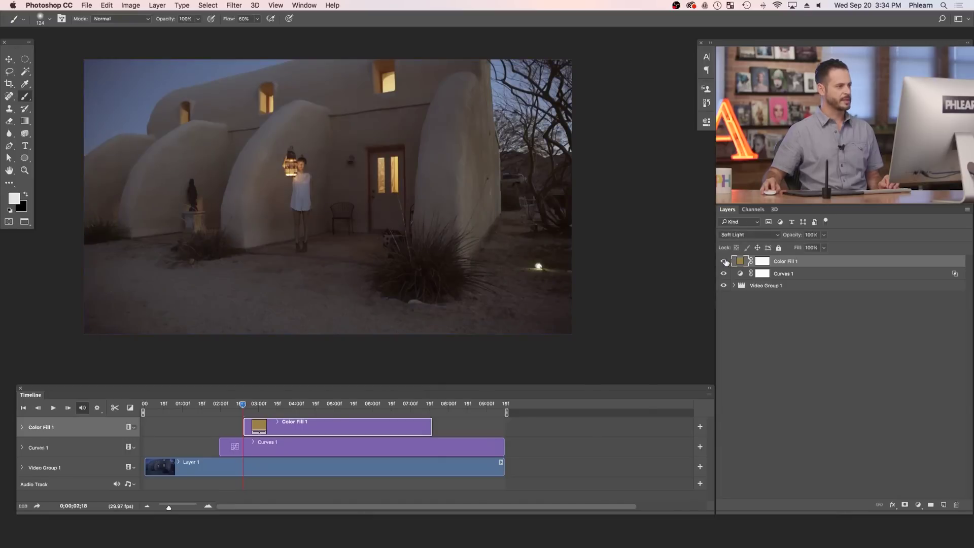
key("Down")
key("Up")
key("Down")
key("Up")
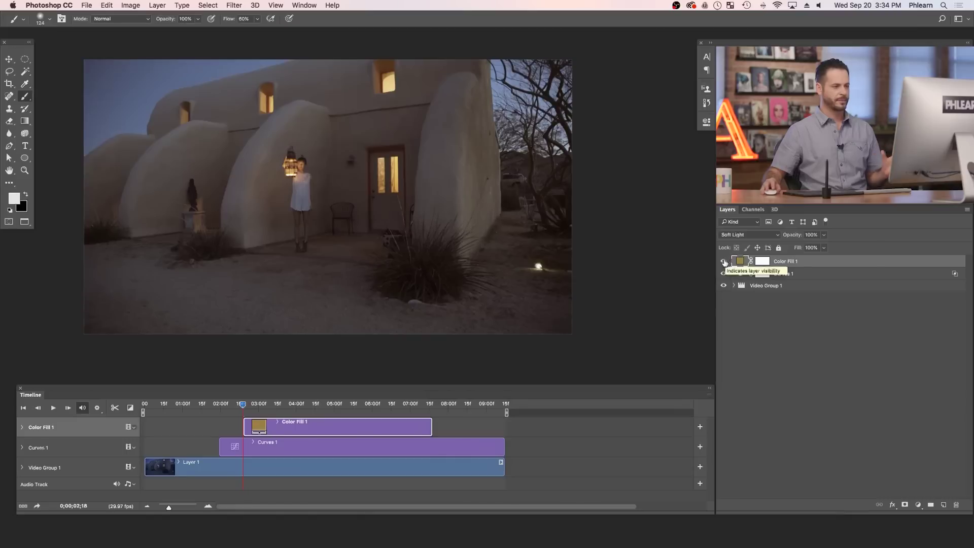
Step: At 03:10f, add a Curves adjustment layer above Color Fill 1 and raise its Red curve to output 141 at input 131
left_click(270, 404)
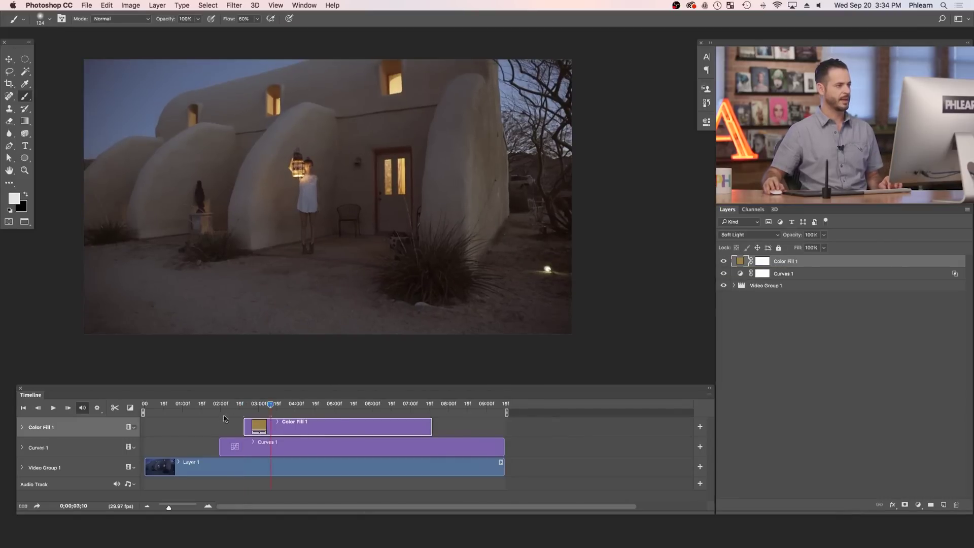
left_click_drag(469, 288, 472, 305)
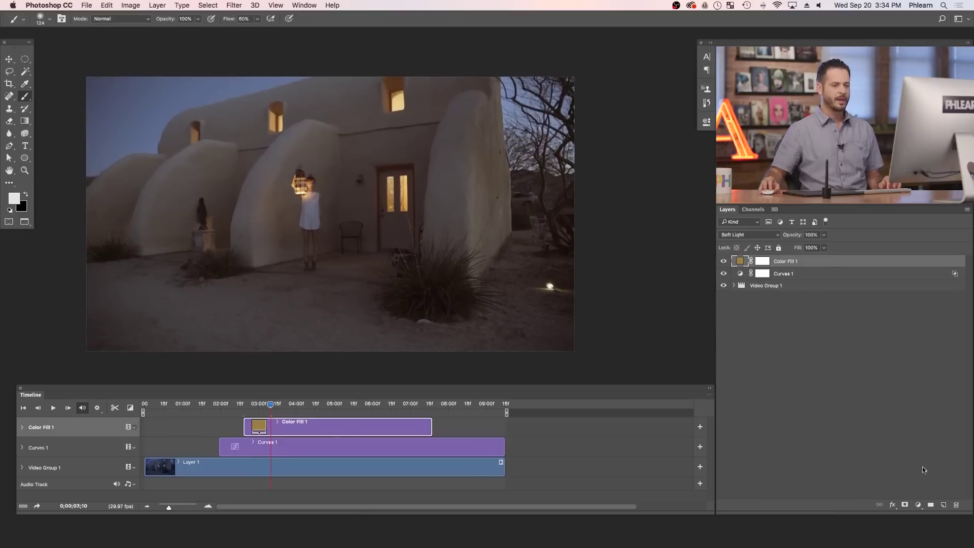
left_click(919, 506)
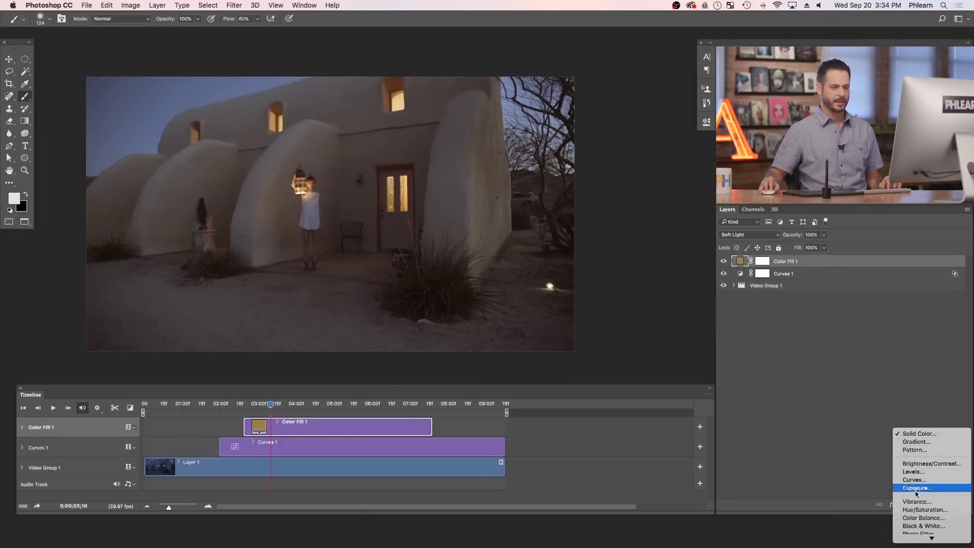
left_click(918, 481)
left_click(614, 155)
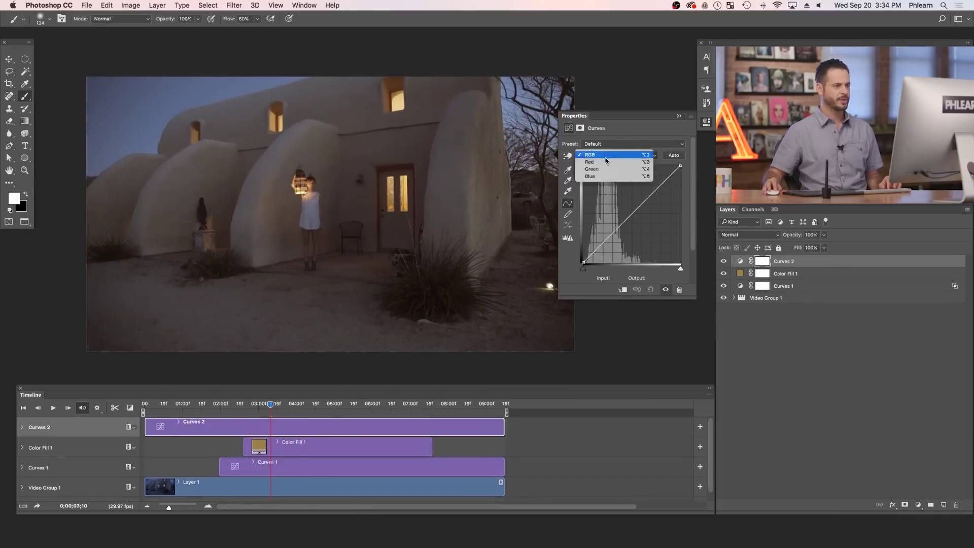
left_click(590, 153)
left_click(633, 210)
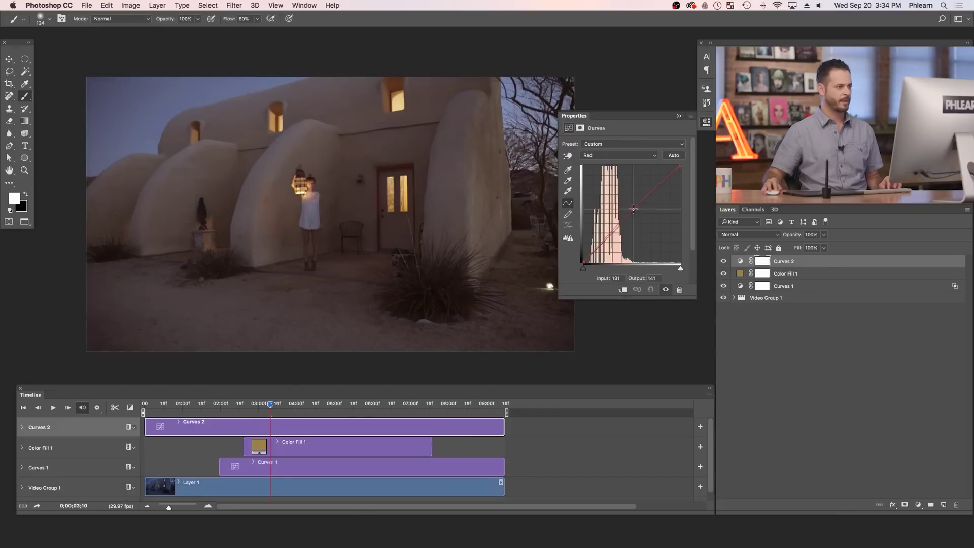
Step: Lower the Curves 2 Blue curve to output 119 at input 144 and its Green curve to output 127 at input 136
left_click(606, 159)
left_click(609, 172)
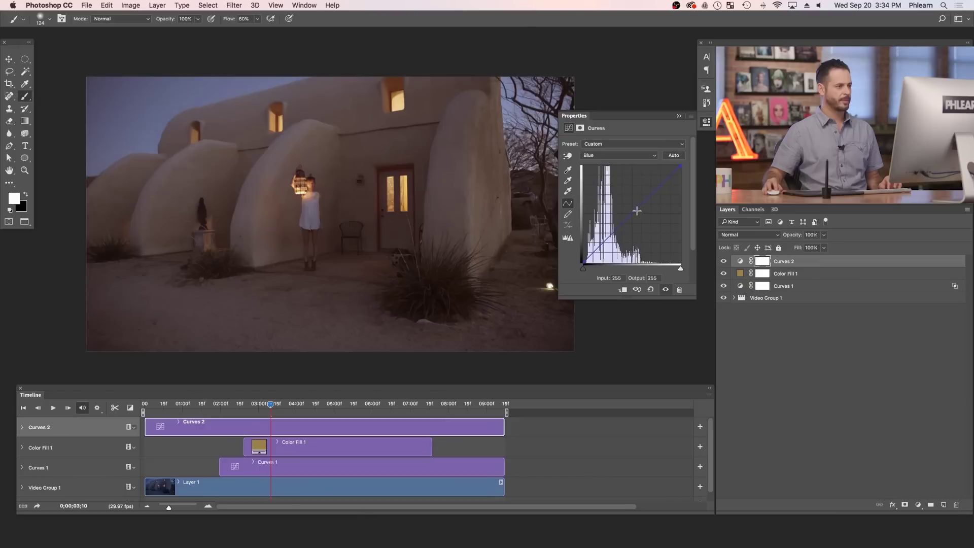
mouse_move(637, 212)
left_mouse_down()
mouse_move(641, 235)
mouse_move(638, 218)
left_mouse_up()
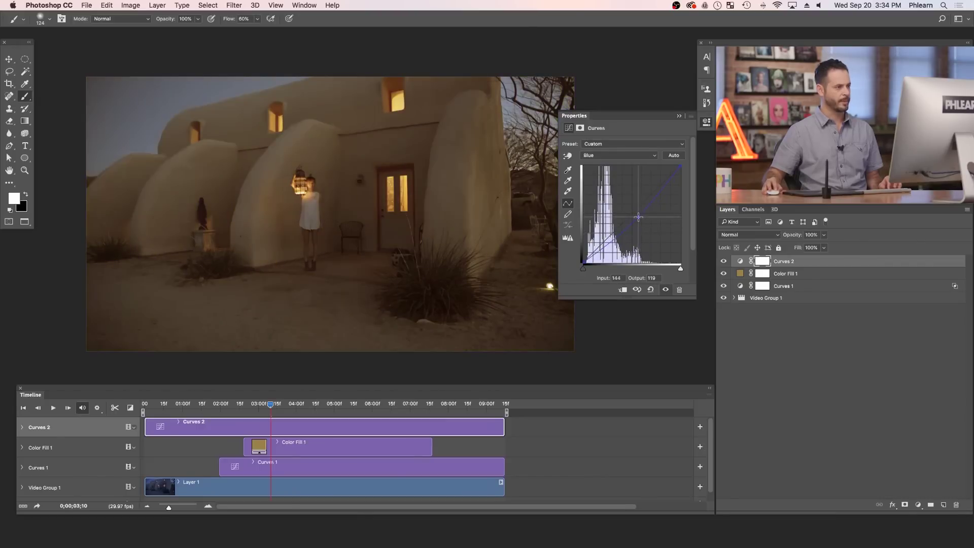
left_click(617, 155)
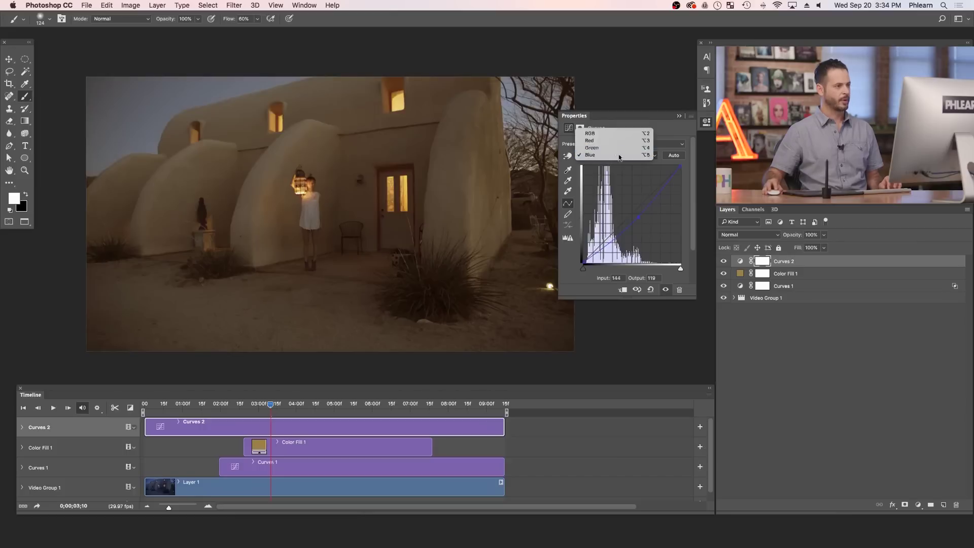
left_click(617, 148)
left_click_drag(634, 212, 635, 214)
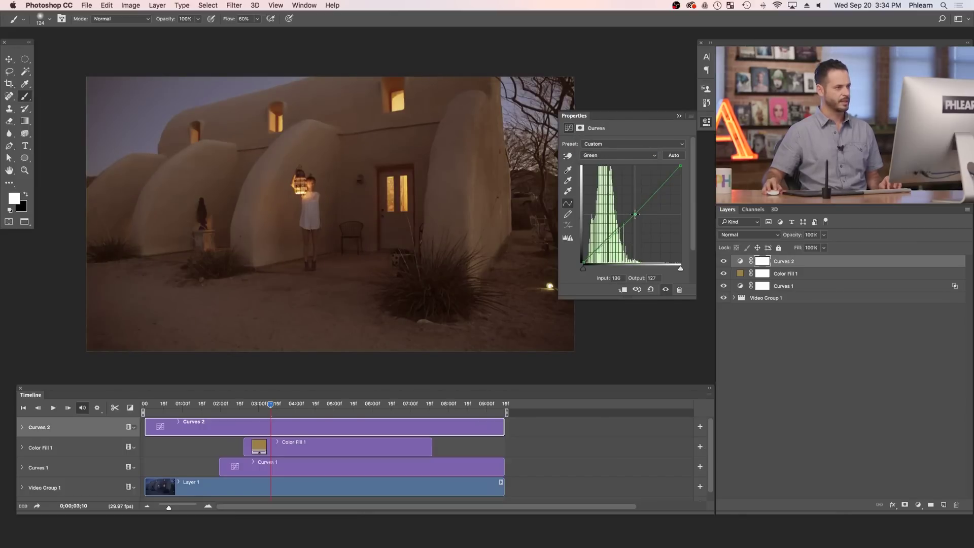
left_click(724, 261)
left_click(724, 261)
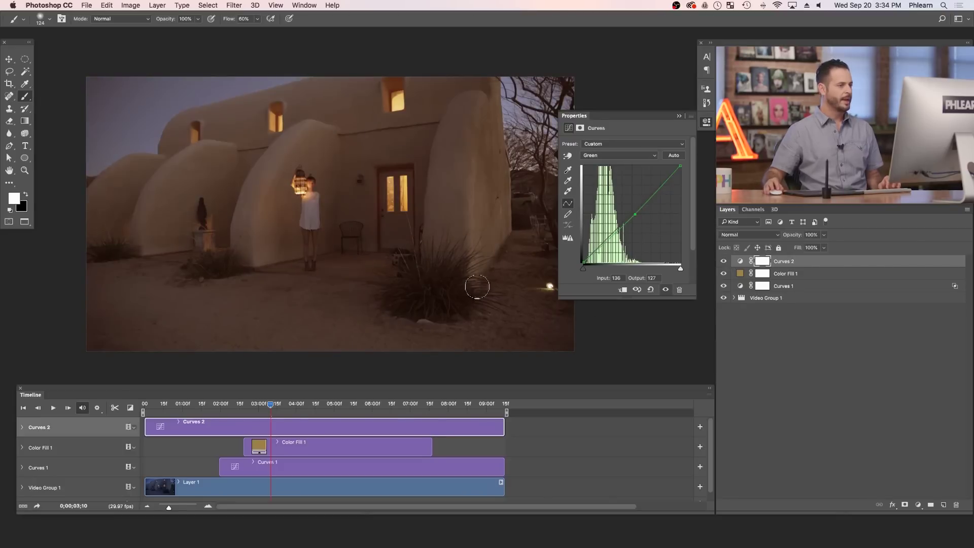
scroll(456, 279, "right", 2)
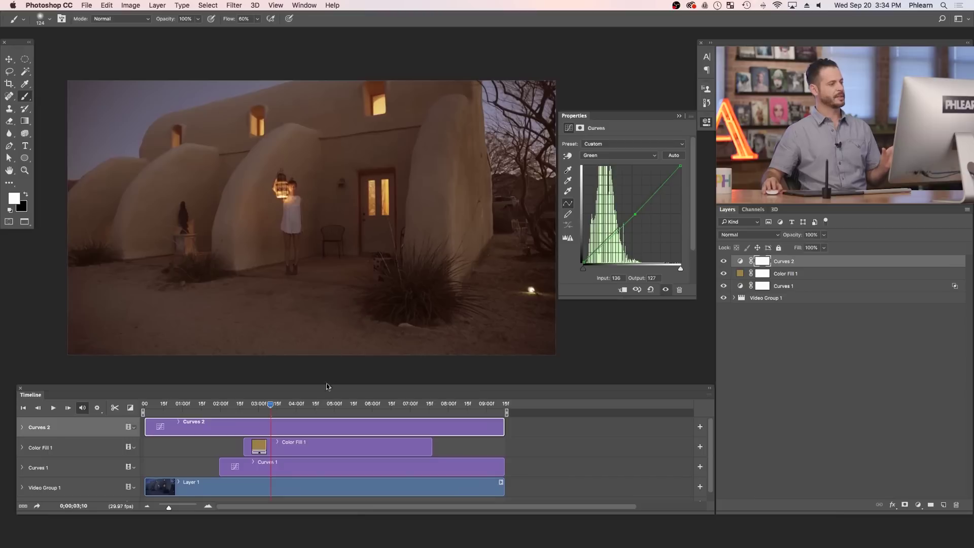
Step: Trim the start of the Curves 2 clip to 03:10f and extend the Color Fill 1 clip to the end of the video
left_click_drag(145, 425, 346, 412)
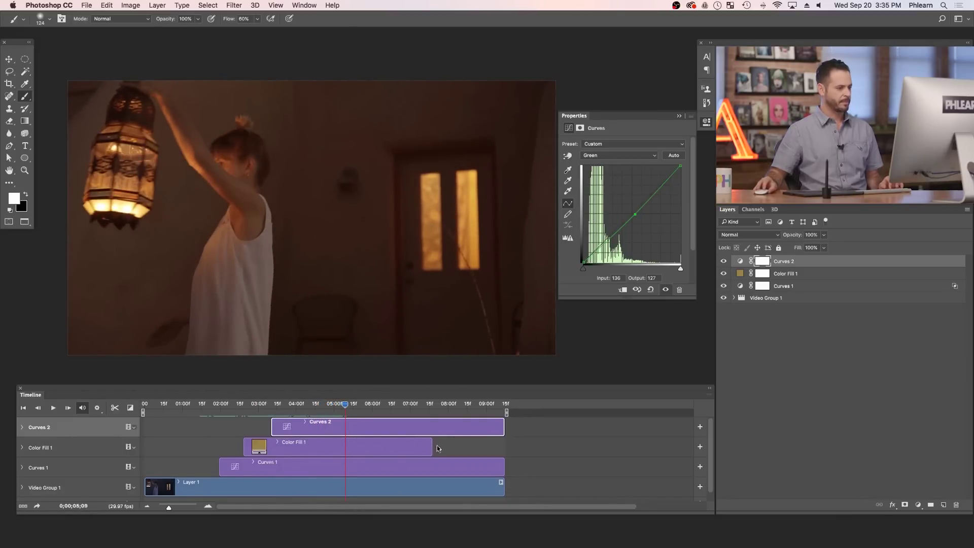
left_click_drag(431, 448, 504, 447)
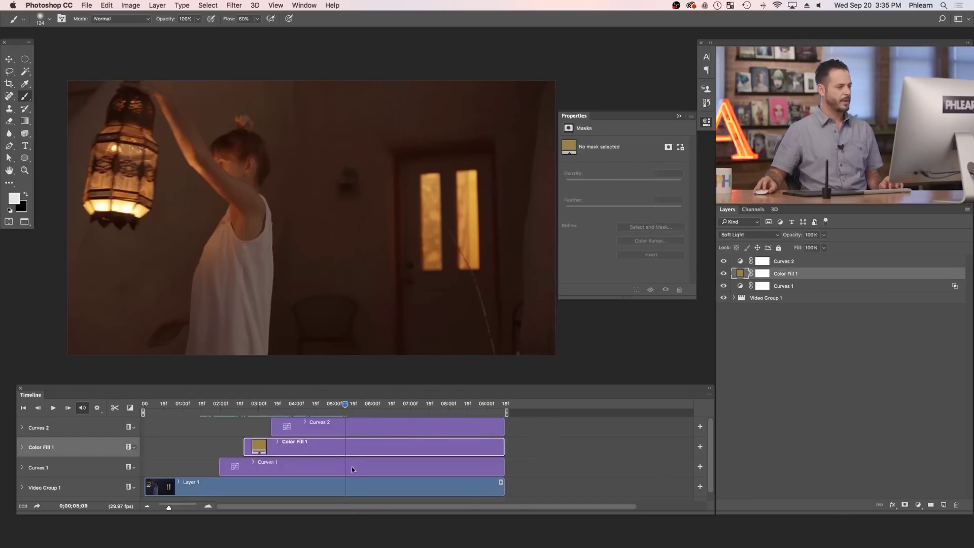
left_click_drag(346, 410, 188, 408)
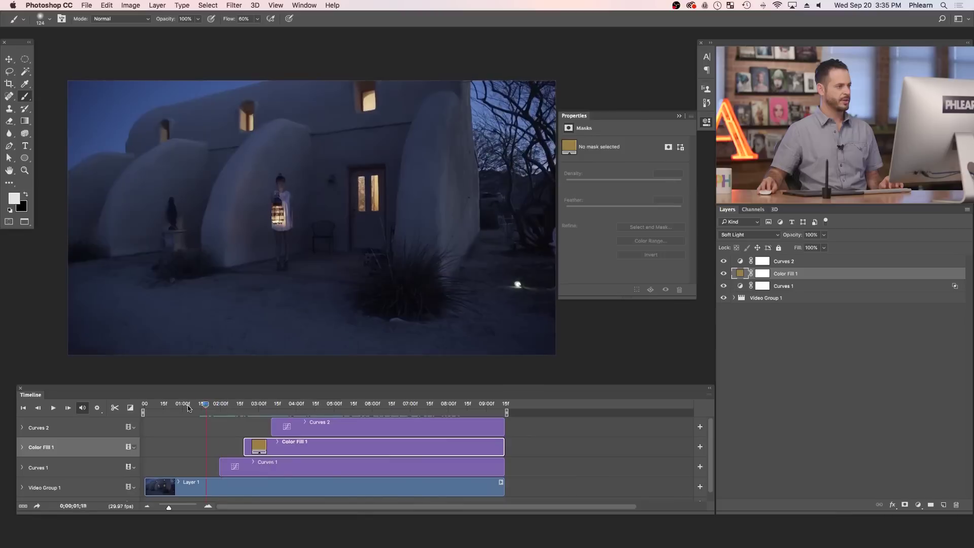
key("space")
Step: Compare Color Fill 1 off and on near 07:00f and set its opacity to 76%
mouse_move(407, 416)
left_mouse_down()
mouse_move(420, 410)
mouse_move(374, 415)
mouse_move(410, 412)
left_mouse_up()
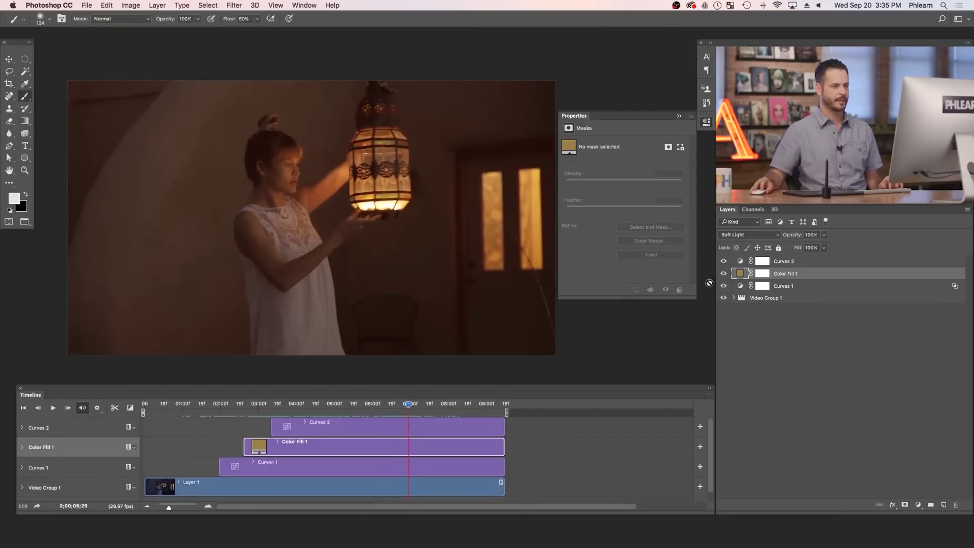
left_click(722, 274)
left_click(722, 275)
left_click(723, 275)
left_click(722, 274)
left_click(723, 274)
left_click(722, 274)
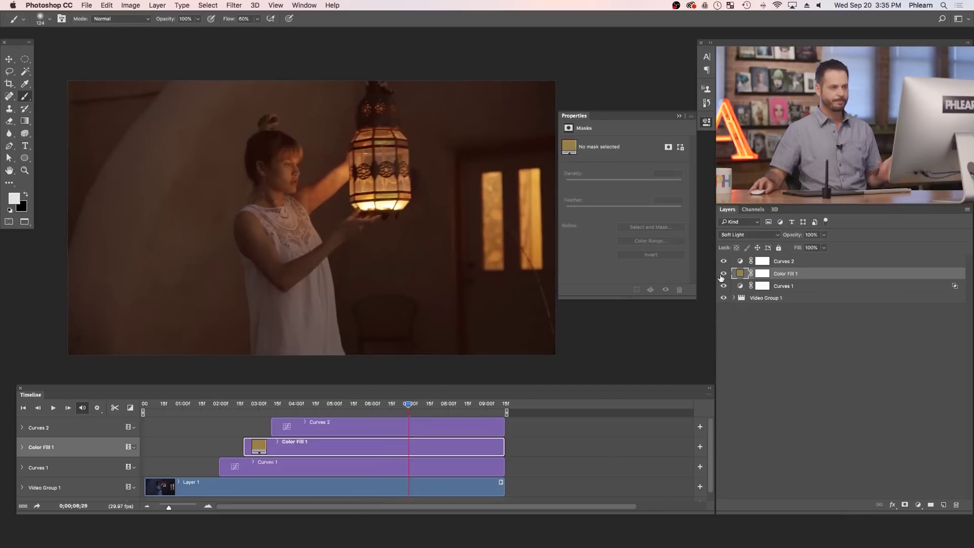
left_click_drag(792, 236, 791, 238)
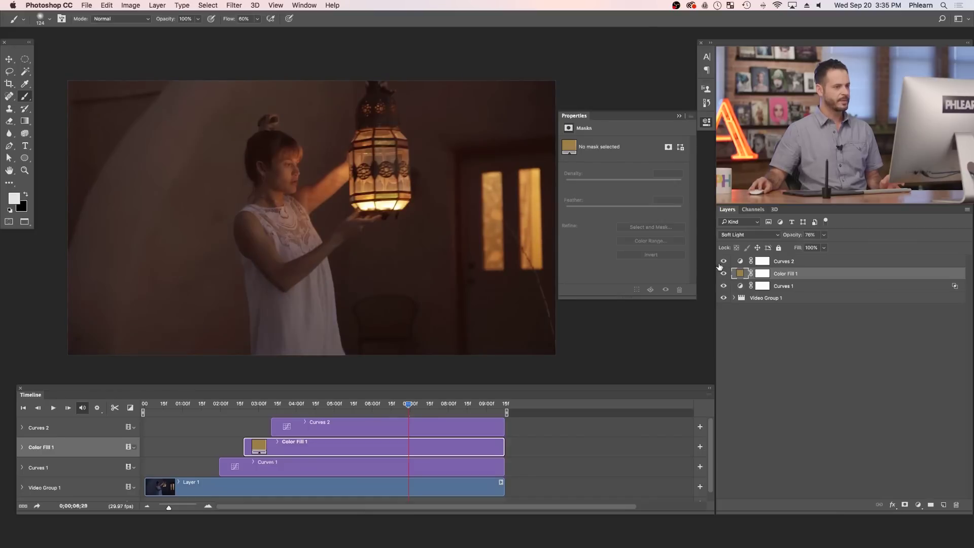
Step: Reduce the opacity of Curves 2 to about 69% and play the video from around 04:00f
left_click(792, 262)
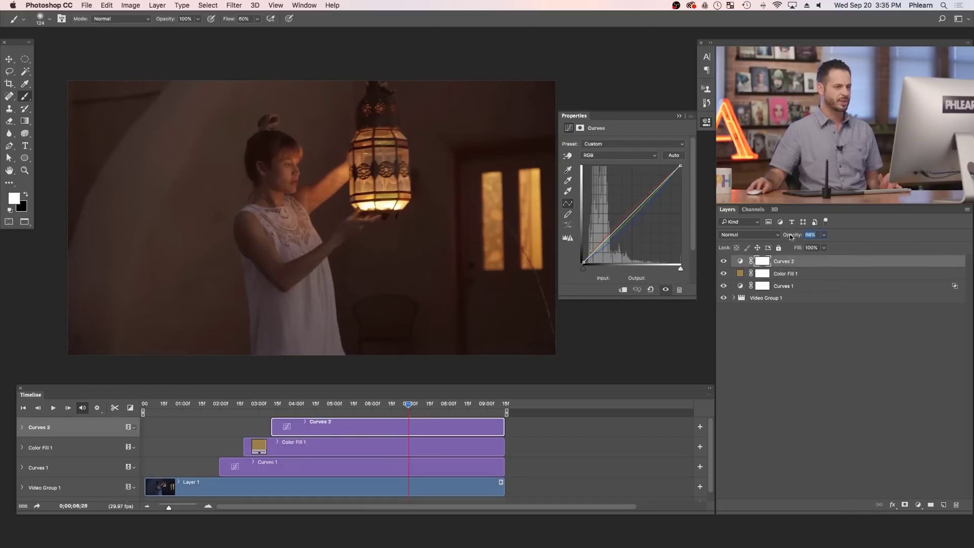
key("Return")
left_click(309, 406)
key("space")
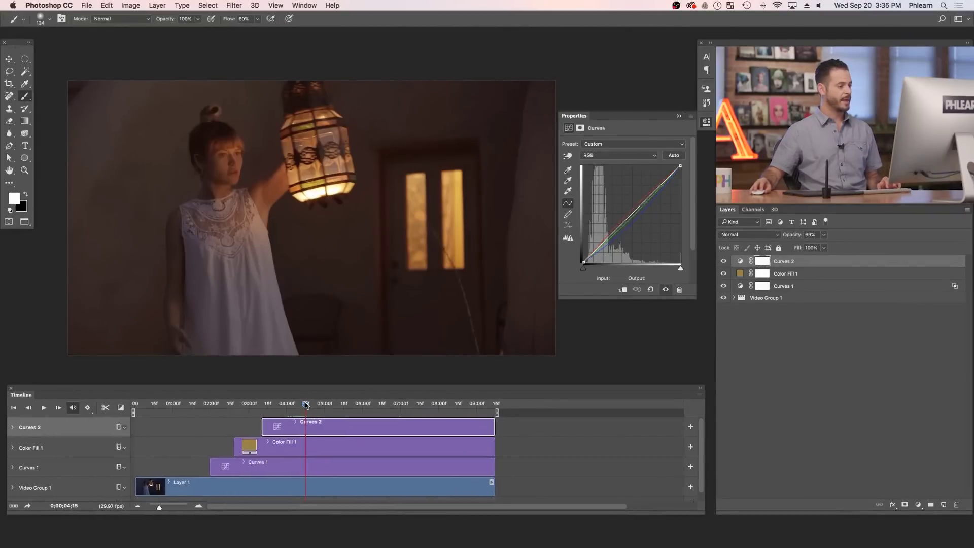
Step: At 03:15f, add a Solid Color fill layer in blue #3972e3 above Curves 2
left_click_drag(305, 403, 267, 405)
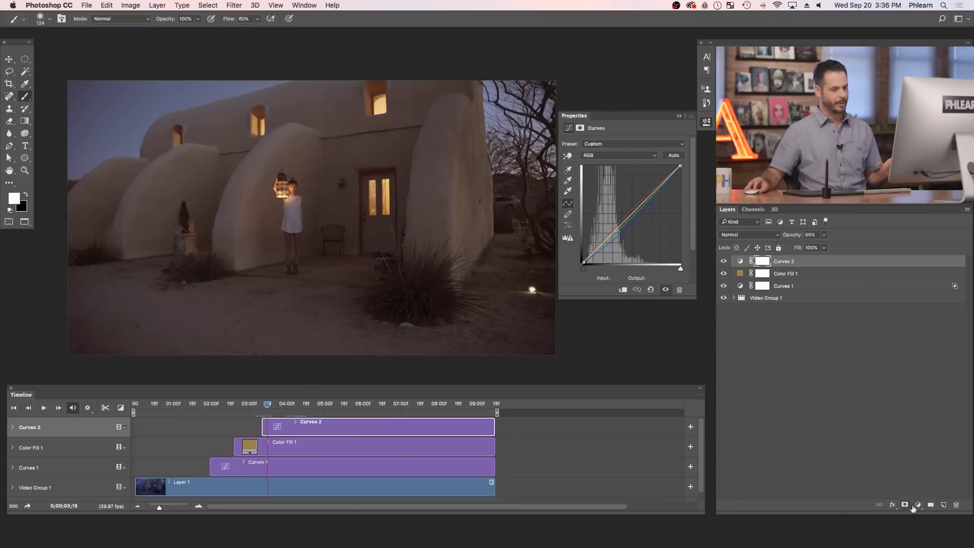
left_click(919, 505)
mouse_move(932, 536)
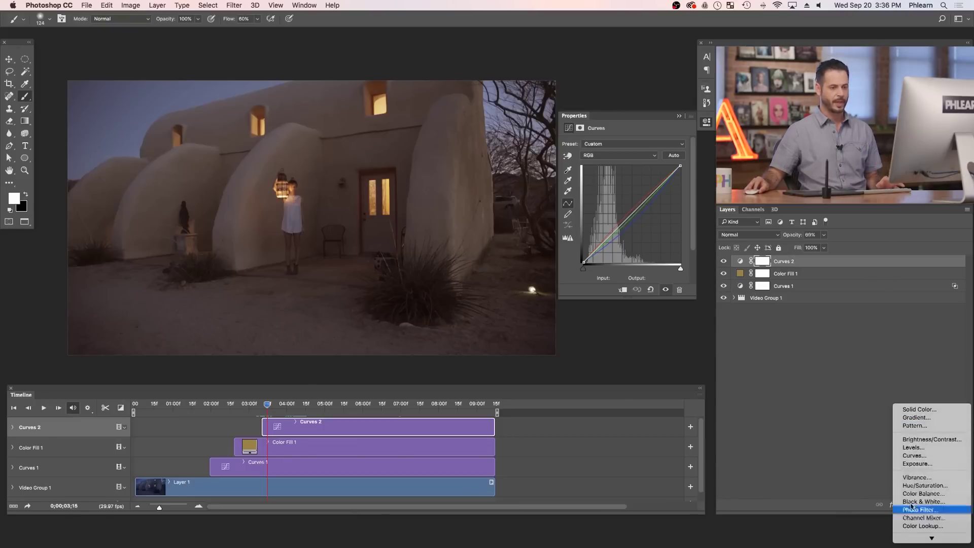
left_click(914, 409)
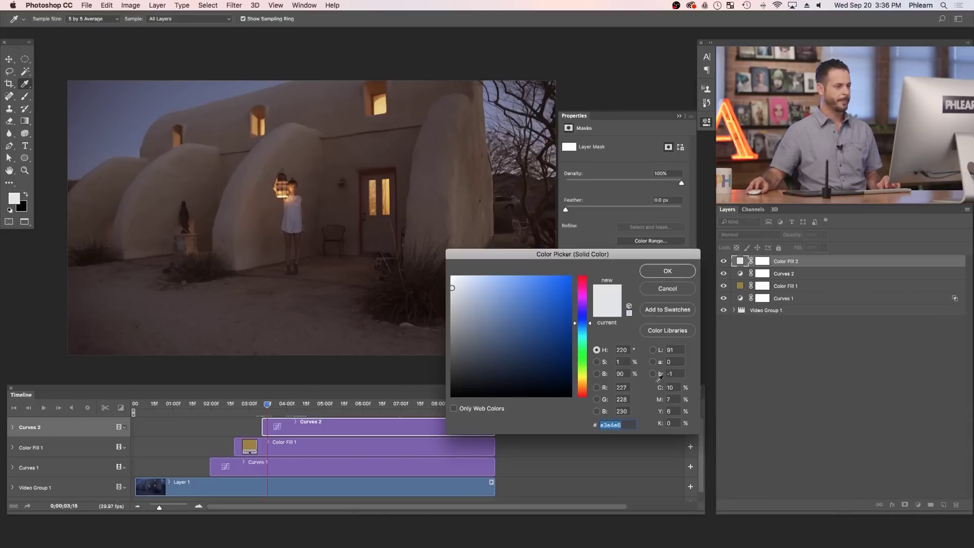
left_click(548, 295)
left_click_drag(550, 295, 542, 288)
left_click(667, 273)
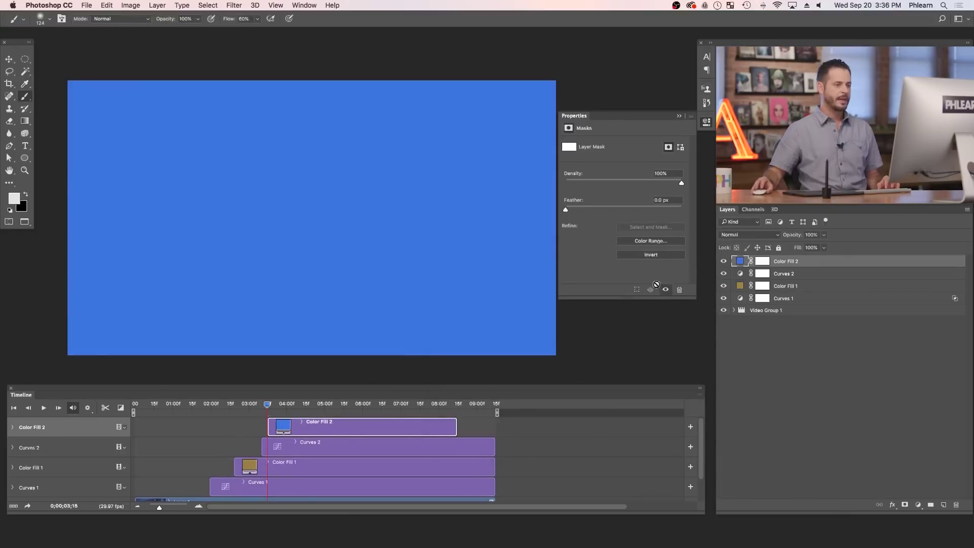
left_click(724, 261)
left_click(724, 261)
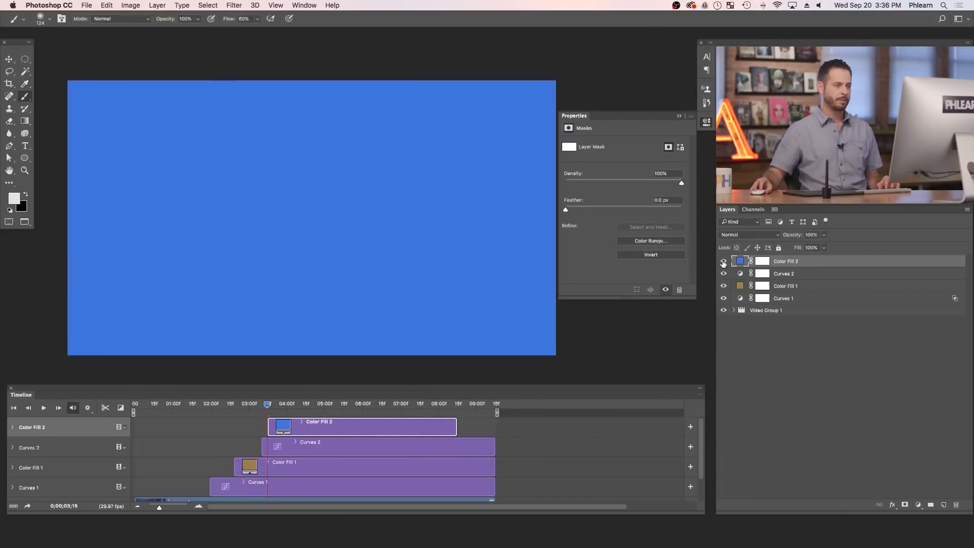
Step: Set the blue fill layer's blend mode to Lighten, compare it off and on, and reduce its opacity to 71%
left_click(737, 235)
left_click(746, 298)
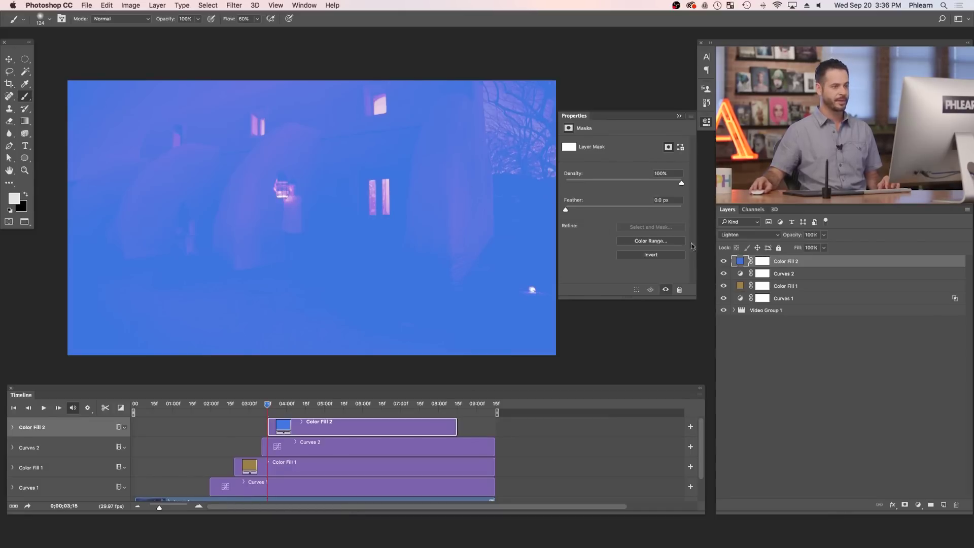
left_click(723, 263)
left_click(724, 263)
left_click(724, 263)
left_click(723, 263)
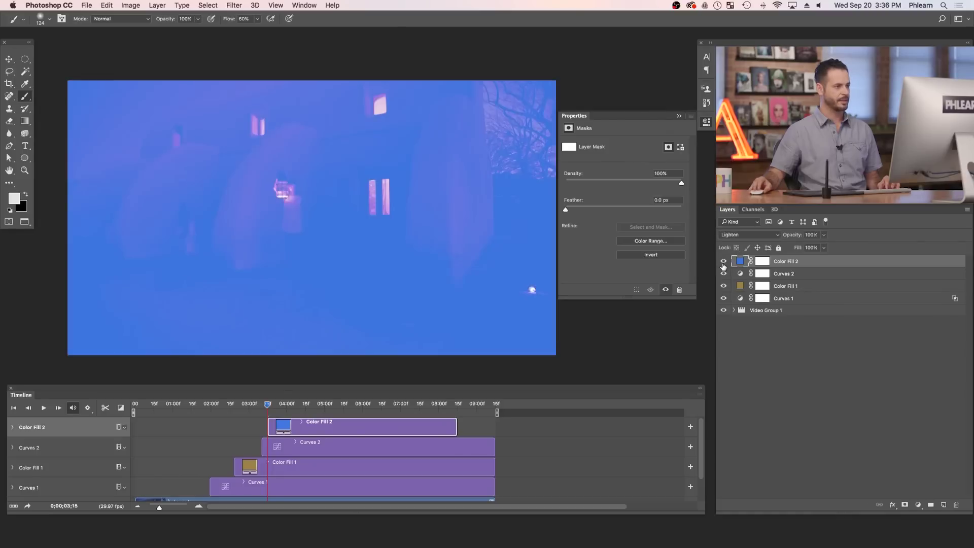
left_click_drag(797, 237, 790, 238)
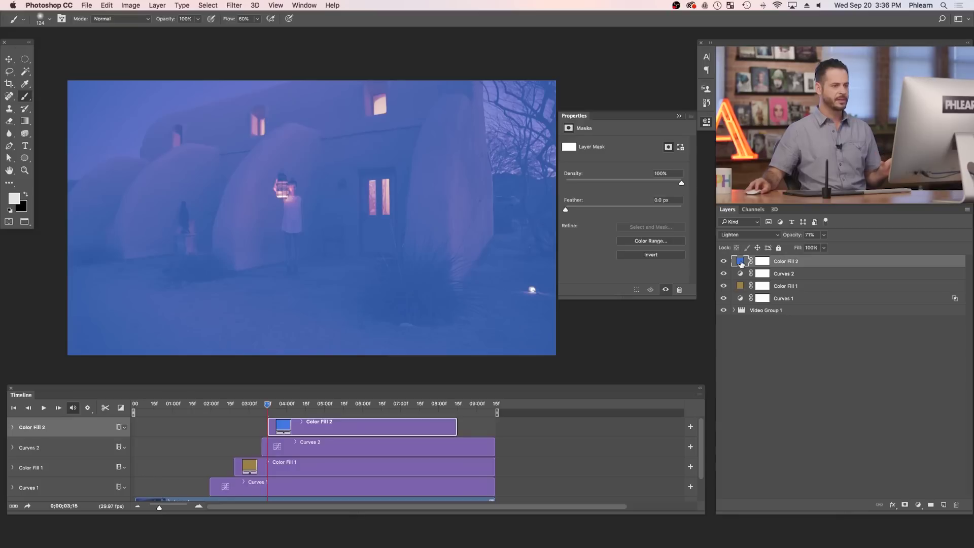
Step: Compare dark, saturated and pale blues for the Color Fill 2 layer and darken its color to navy #1c2b48
double_click(740, 262)
left_click_drag(573, 254, 506, 250)
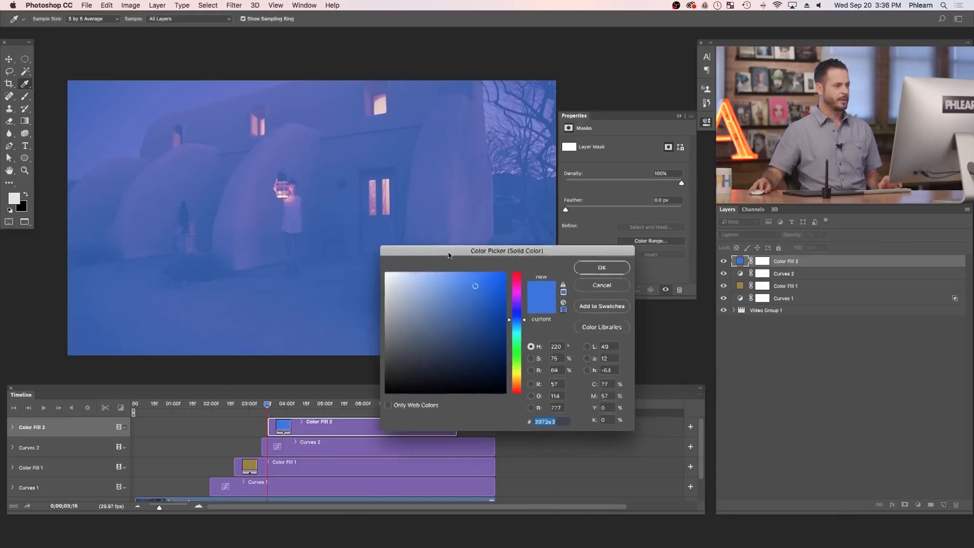
left_click(459, 301)
left_click_drag(459, 301, 471, 341)
left_click(487, 349)
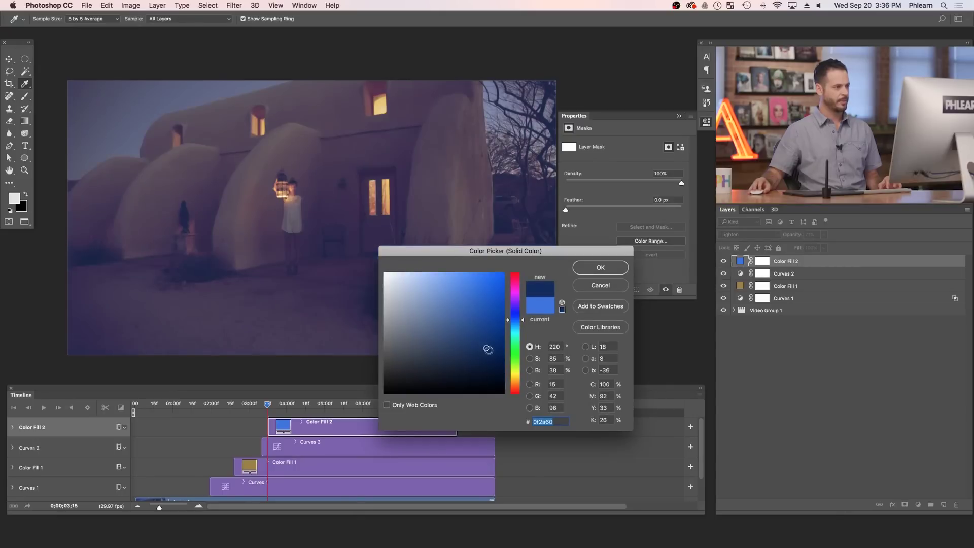
left_click_drag(444, 226, 394, 212)
left_click(490, 363)
left_click_drag(486, 368, 485, 357)
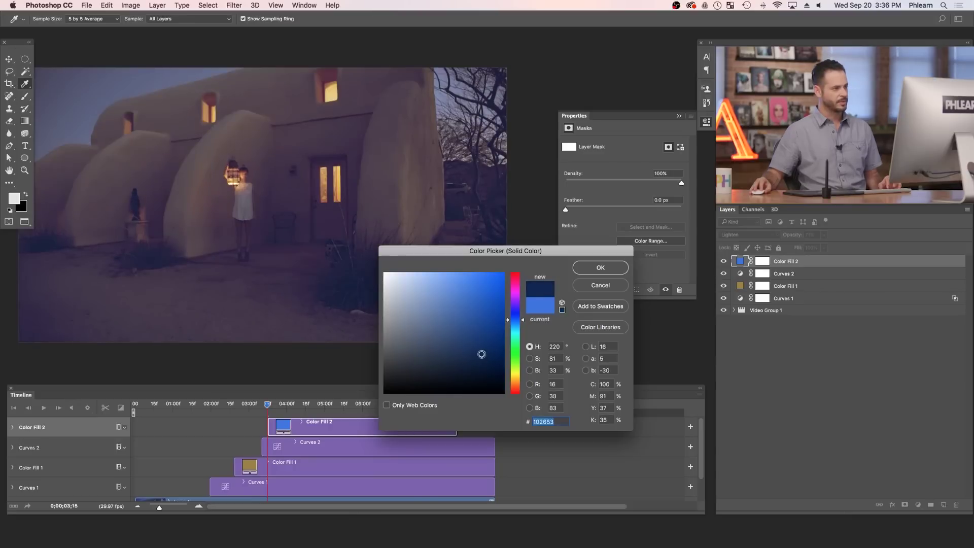
mouse_move(478, 353)
left_mouse_down()
mouse_move(477, 362)
mouse_move(496, 333)
mouse_move(505, 272)
left_mouse_up()
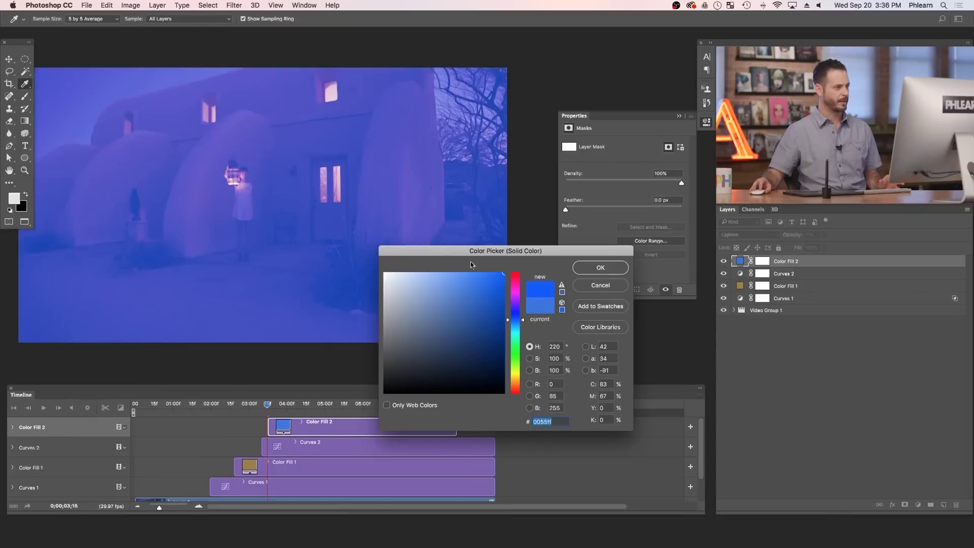
left_click(422, 295)
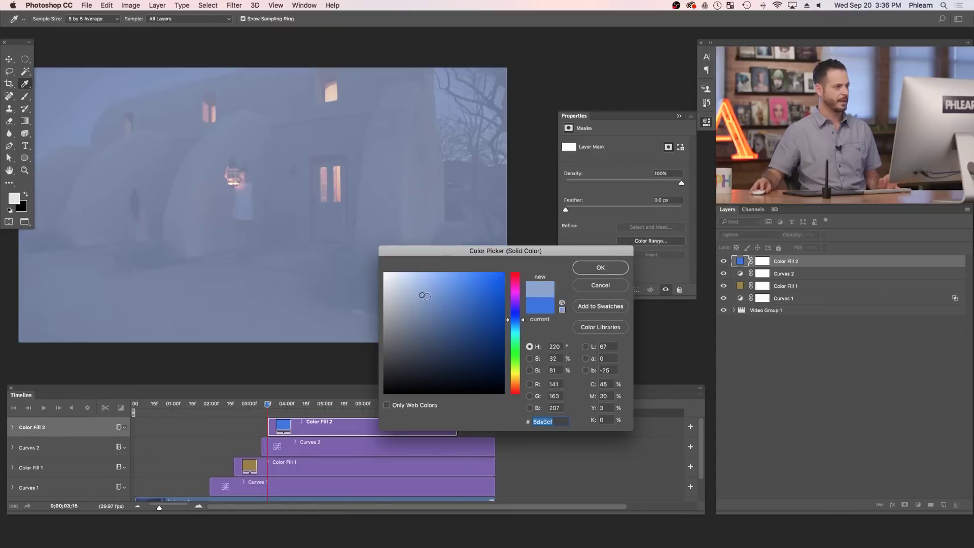
mouse_move(424, 301)
left_mouse_down()
mouse_move(397, 300)
mouse_move(429, 324)
mouse_move(435, 350)
mouse_move(474, 363)
left_mouse_up()
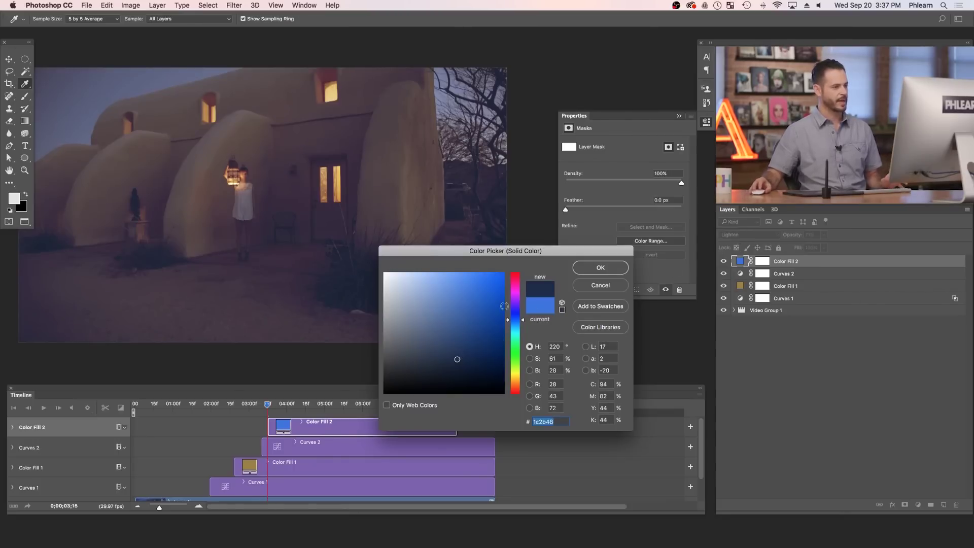
Step: Try magenta, pink, green, yellow and red hues for Color Fill 2 and set its hue to blue at 227°
left_click(518, 296)
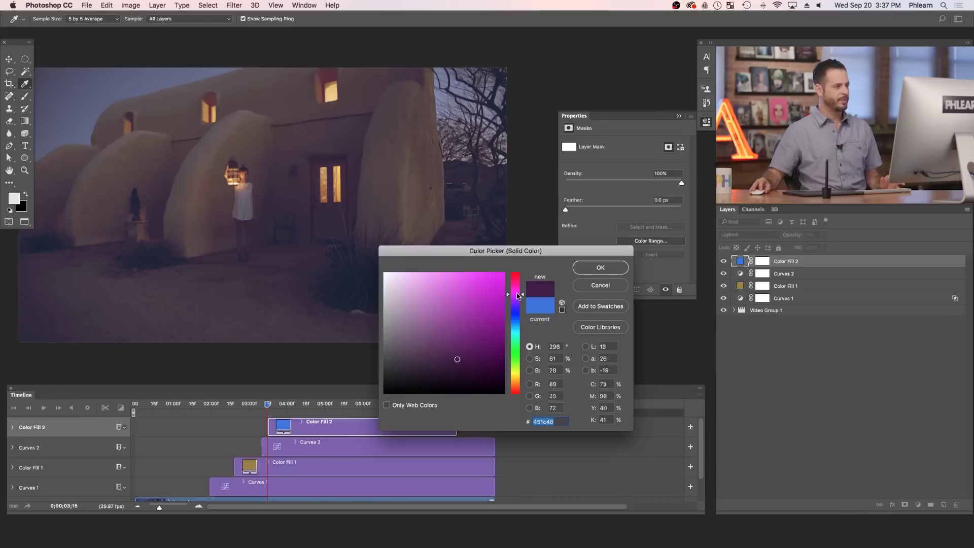
left_click(518, 281)
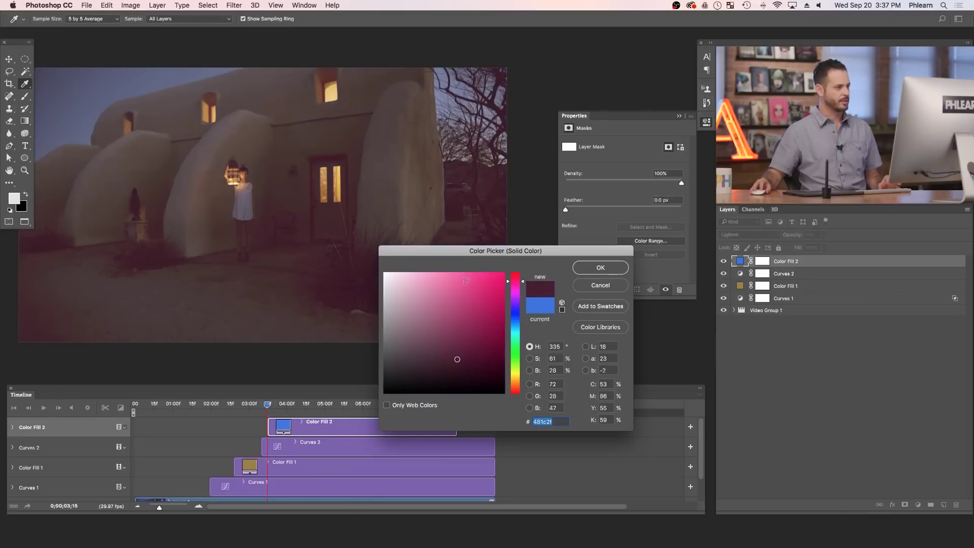
scroll(252, 215, "up", 5)
scroll(252, 215, "down", 2)
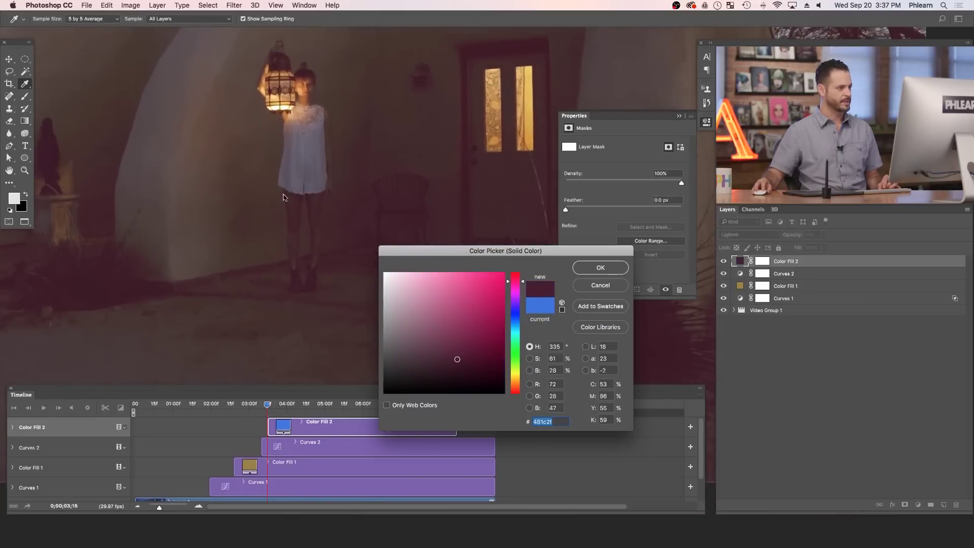
scroll(165, 278, "left", 2)
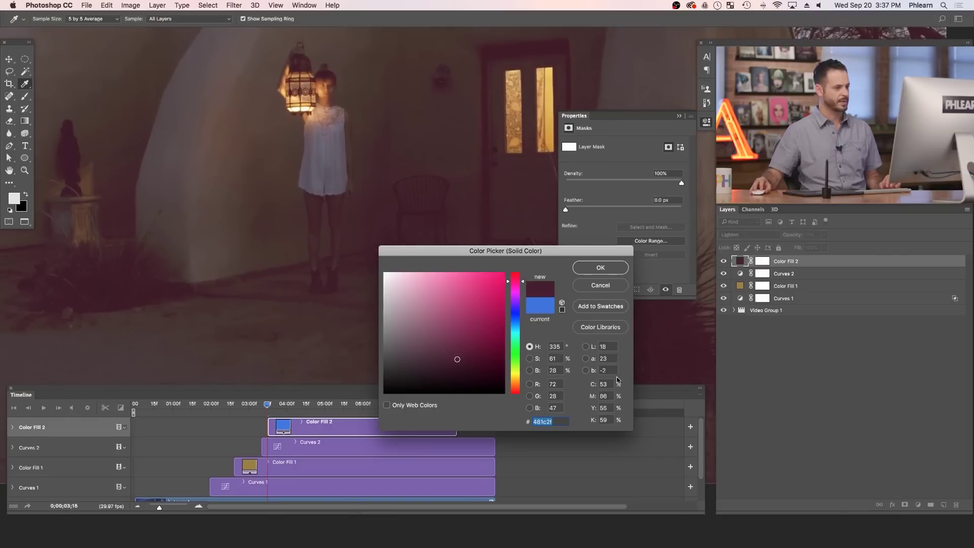
left_click(518, 353)
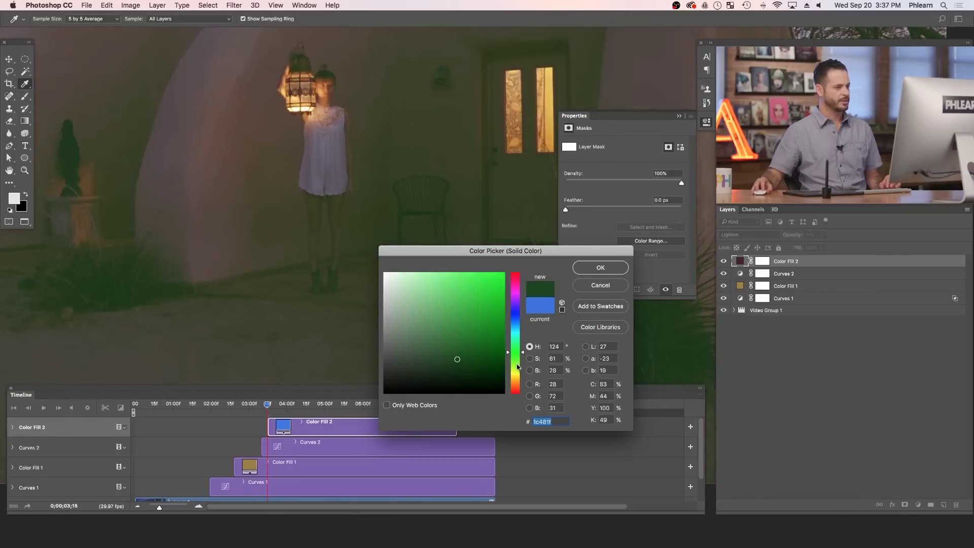
left_click(519, 376)
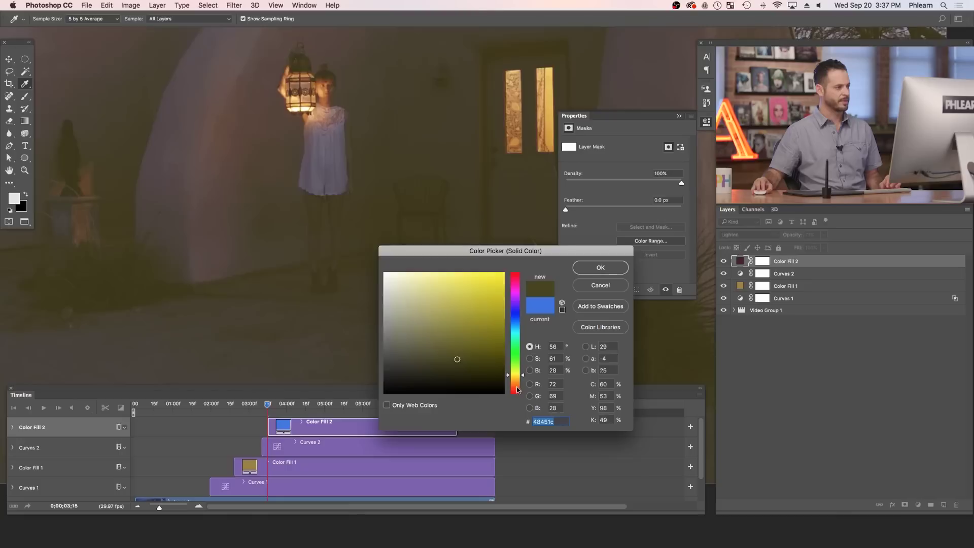
left_click(518, 388)
left_click(517, 319)
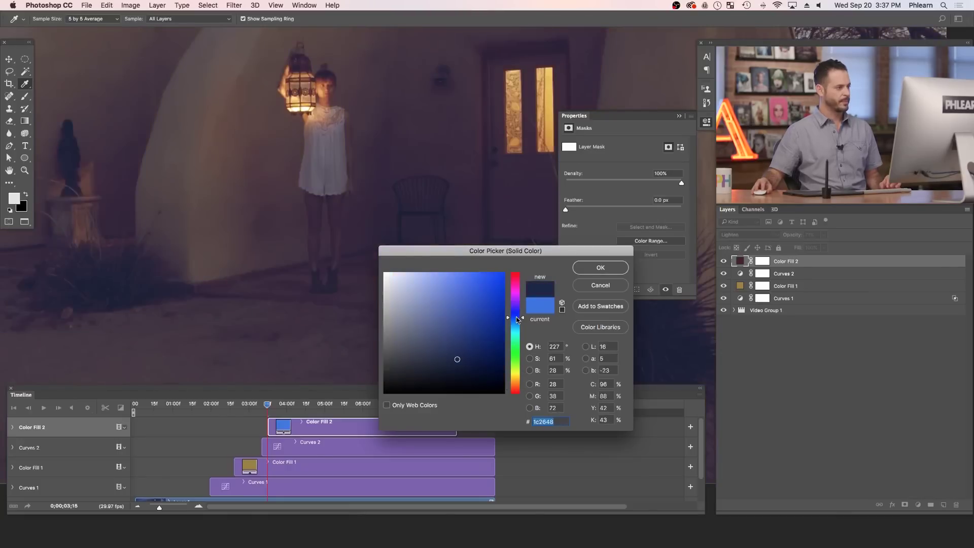
Step: Fine-tune Color Fill 2 to dark blue #1b254c against the whole frame and apply the color
key("super+minus")
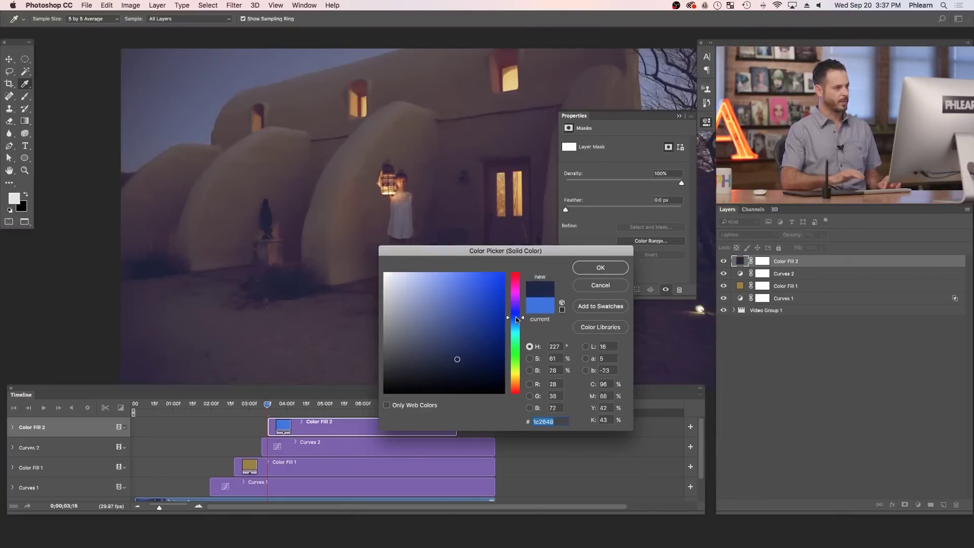
scroll(209, 276, "right", 5)
scroll(208, 276, "down", 1)
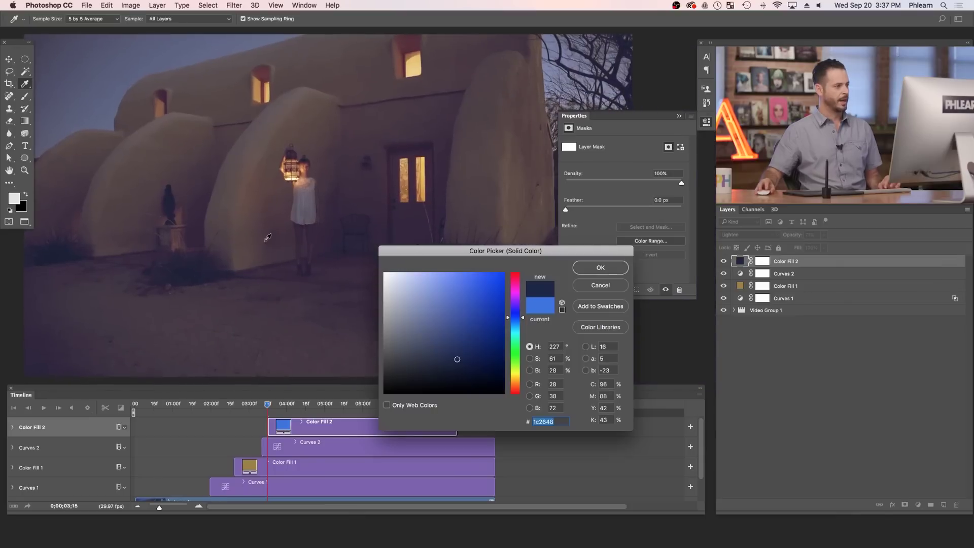
left_click(467, 368)
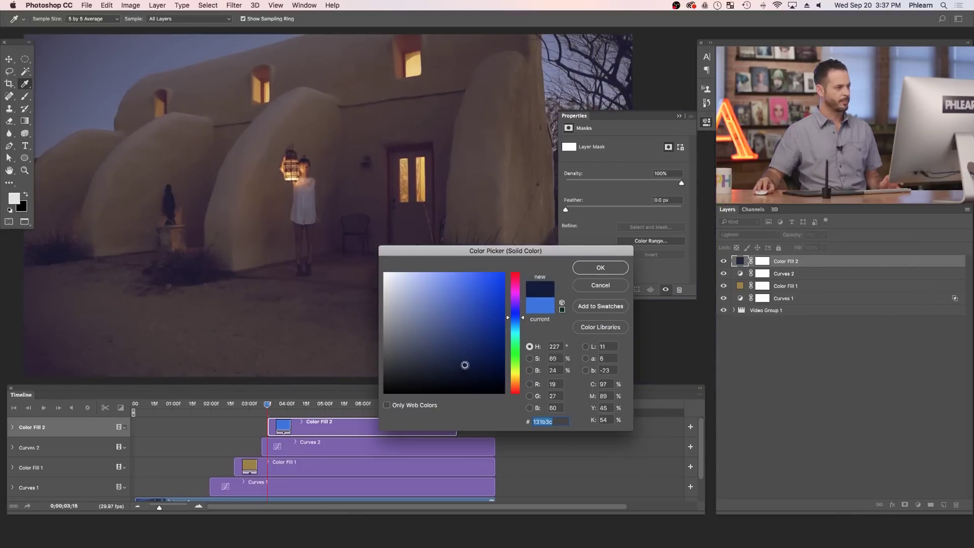
left_click_drag(462, 362, 461, 357)
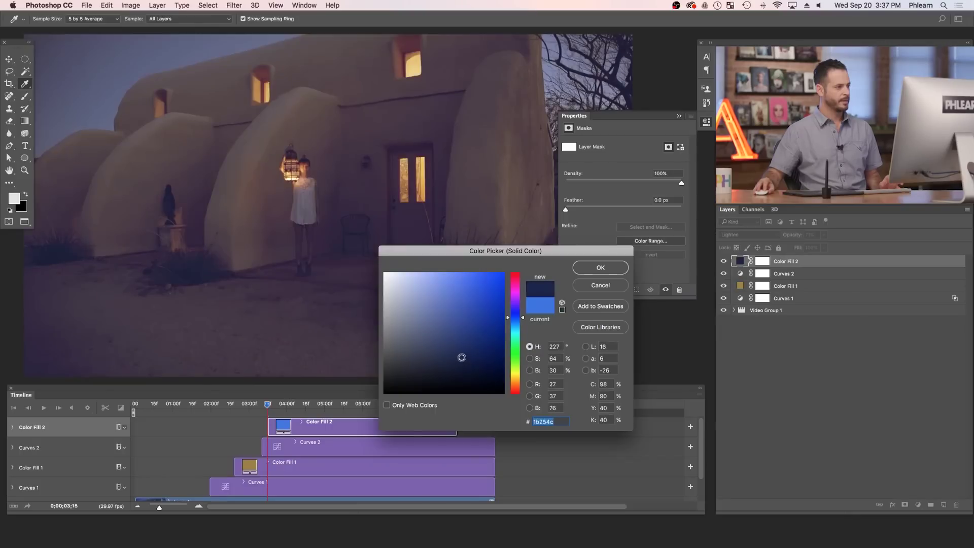
left_click(586, 274)
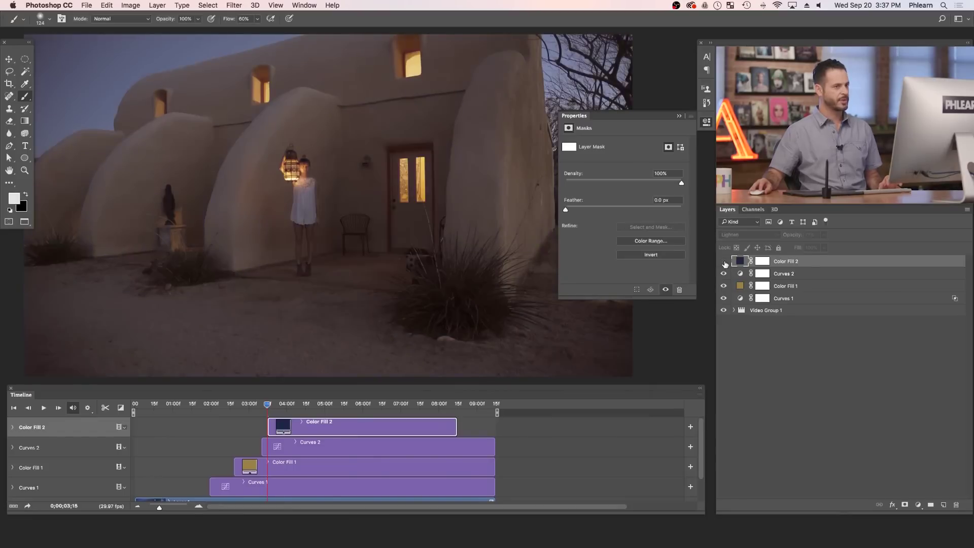
Step: Collapse the Properties panel, go to 01:15, and raise and enlarge the Timeline panel to show every track
mouse_move(511, 301)
left_mouse_down()
mouse_move(496, 315)
mouse_move(495, 303)
left_mouse_up()
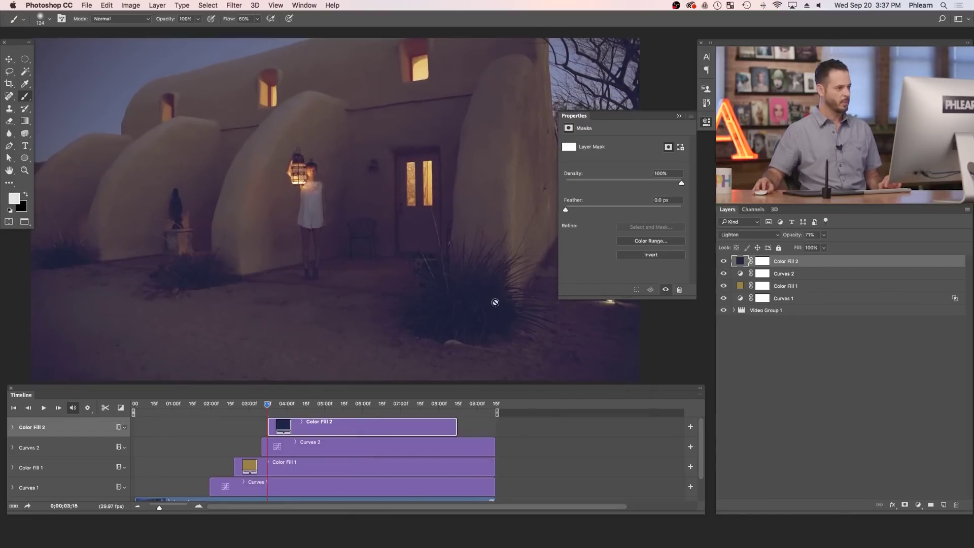
mouse_move(270, 425)
left_mouse_down()
mouse_move(278, 425)
mouse_move(269, 424)
left_mouse_up()
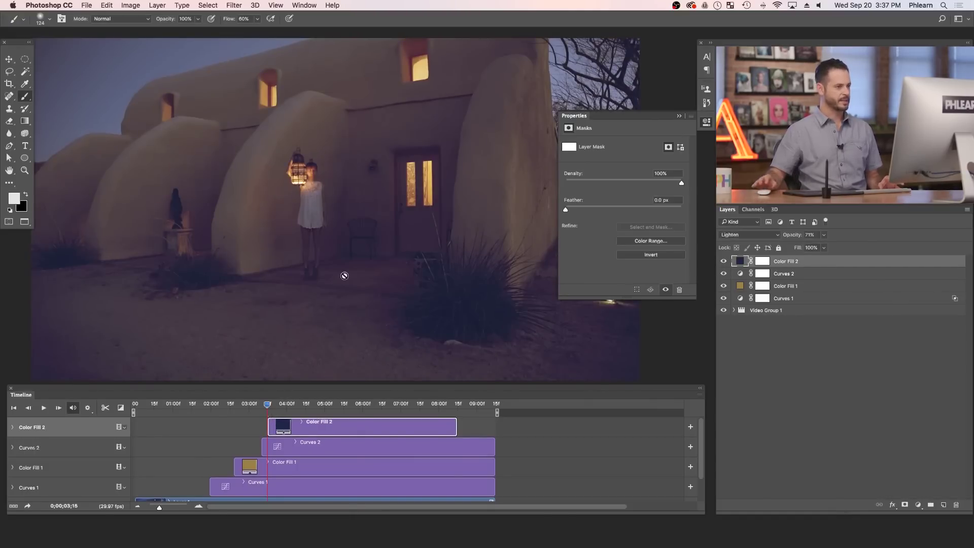
left_click(706, 122)
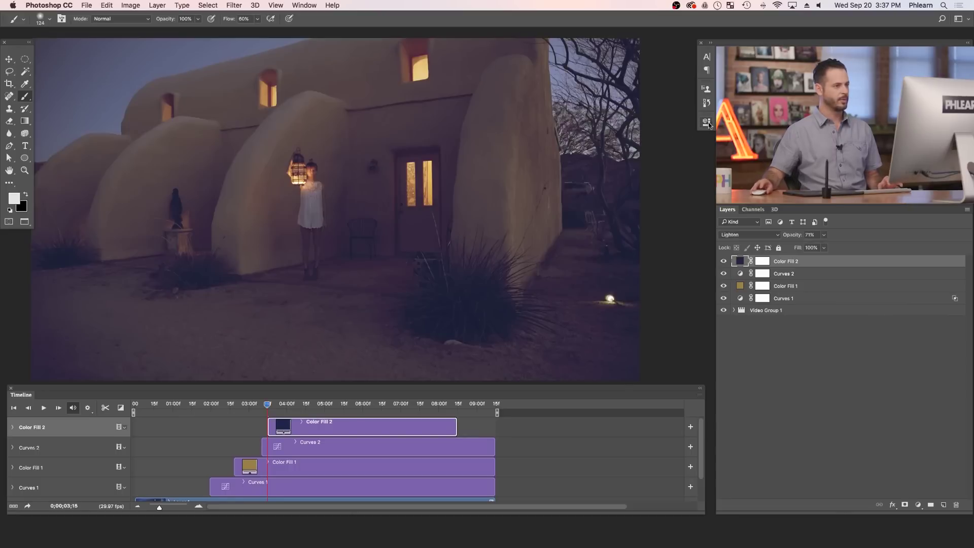
left_click_drag(268, 406, 192, 405)
left_click_drag(255, 394, 262, 342)
left_click_drag(709, 459, 708, 516)
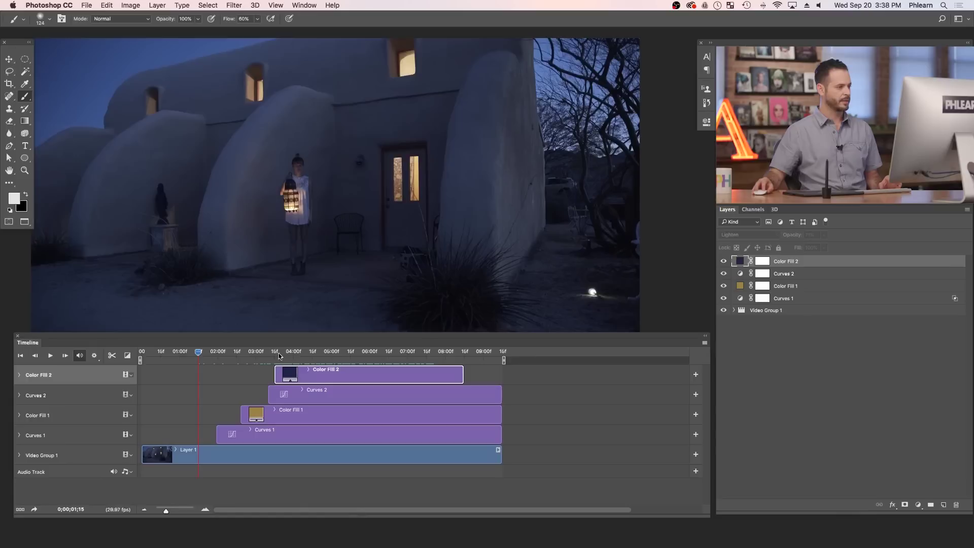
Step: Locate the change of shot at 03:27 and trim the end of the Color Fill 2 clip to it
left_click(278, 356)
mouse_move(278, 355)
left_mouse_down()
mouse_move(390, 353)
mouse_move(288, 354)
left_mouse_up()
left_click_drag(463, 376, 291, 355)
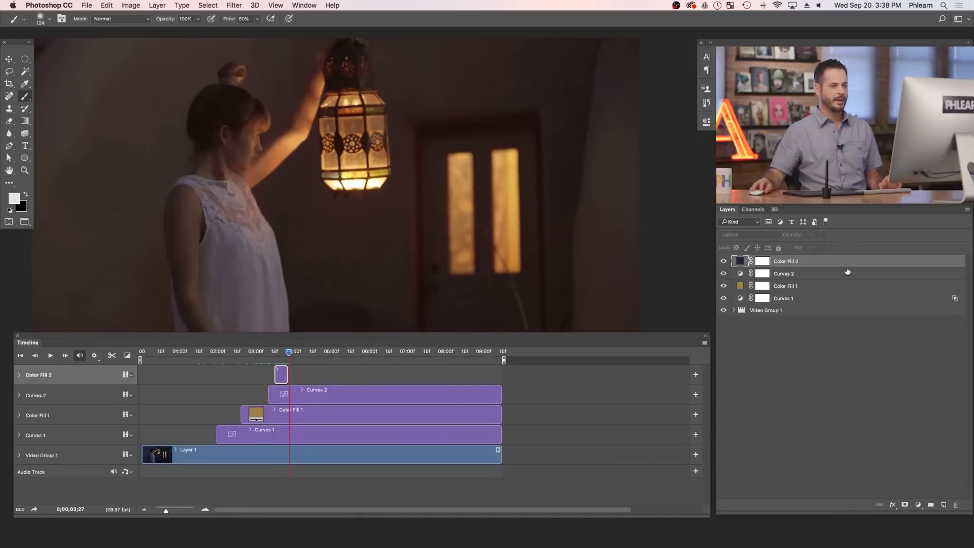
Step: Duplicate Color Fill 2 and place the copy's clip so it starts at the close-up shot, about 03:27
left_click_drag(847, 267, 943, 505)
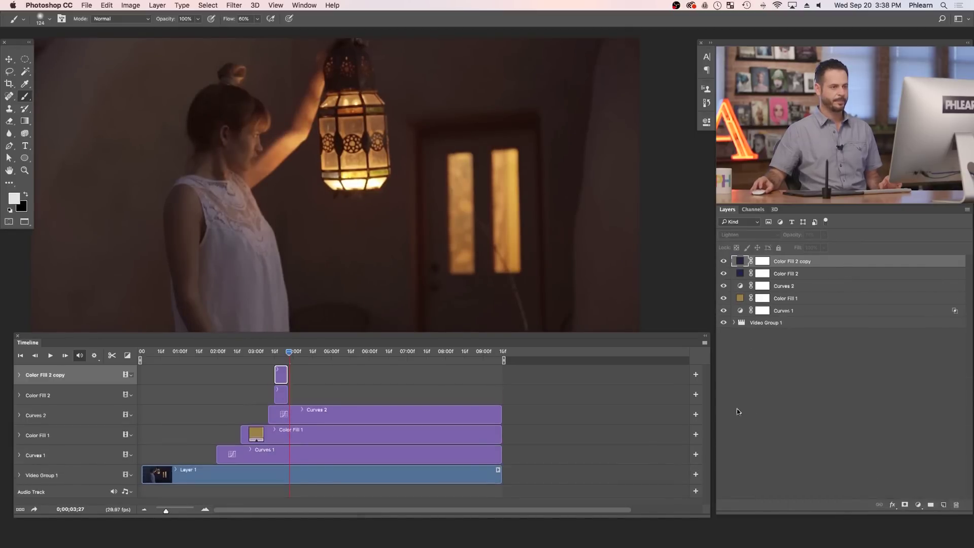
left_click_drag(281, 375, 293, 375)
left_click(323, 352)
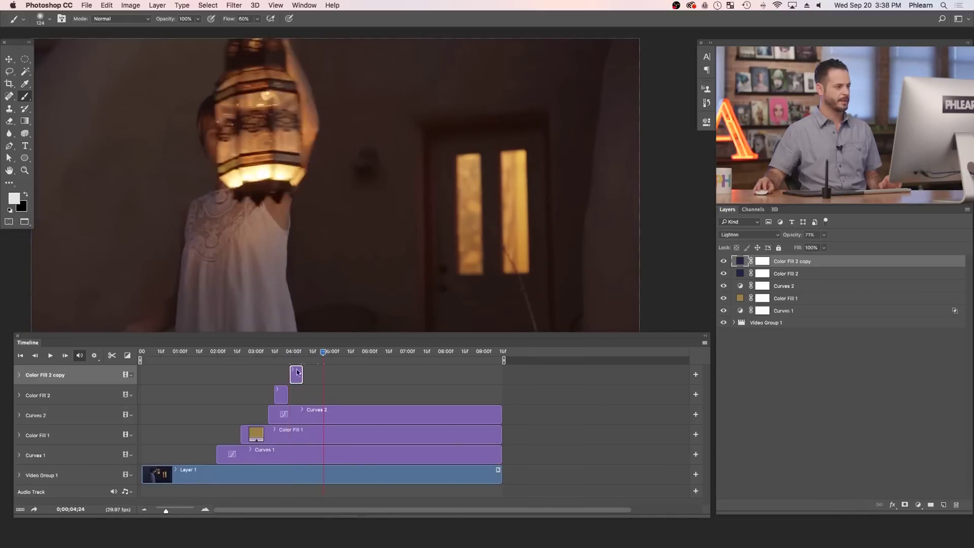
left_click_drag(295, 375, 293, 373)
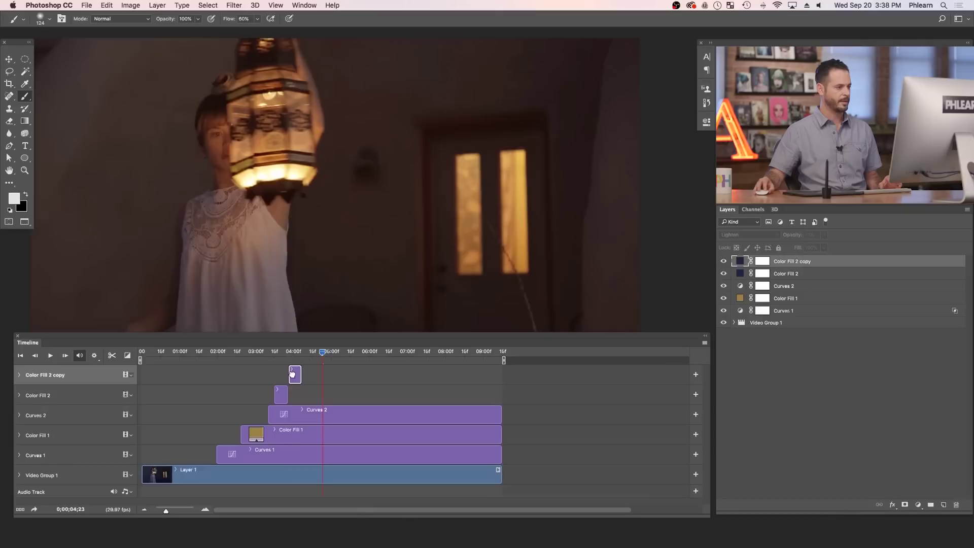
Step: Reduce the Color Fill 2 copy's opacity to 36% over the close-up and extend its clip to the end of the video
left_click(296, 351)
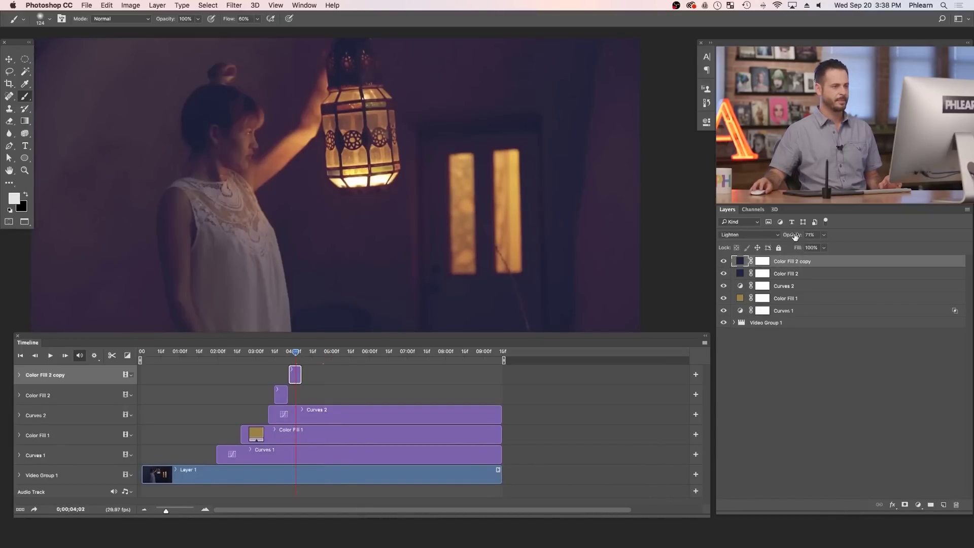
left_click_drag(789, 237, 779, 237)
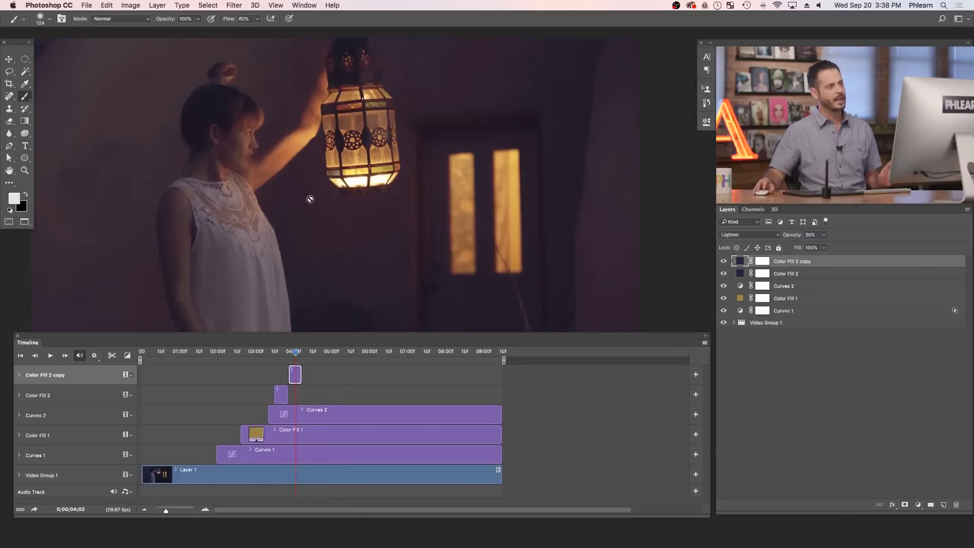
left_click_drag(300, 374, 501, 372)
Step: Move the start of the Curves 1 clip to 01:10 and add a 1 s Fade transition at its beginning
left_click_drag(295, 351, 191, 362)
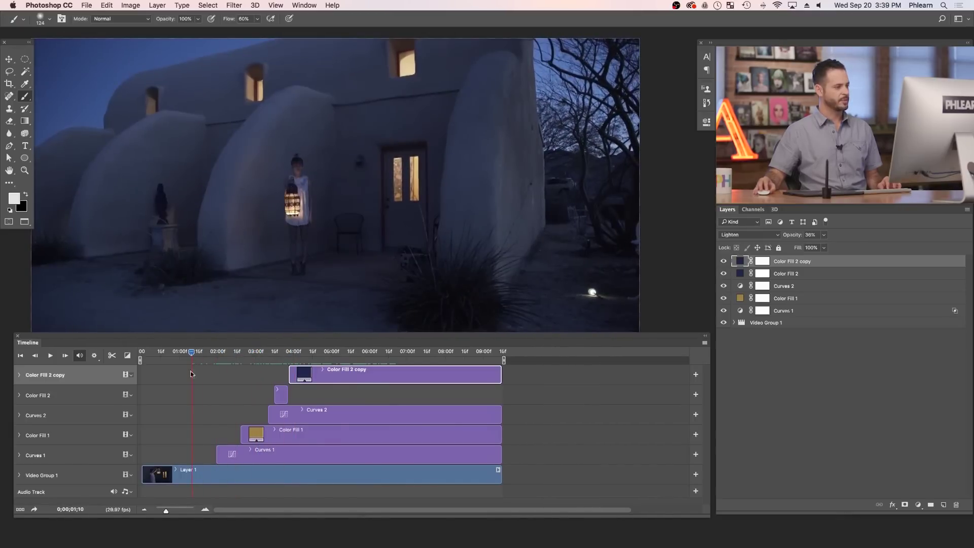
left_click_drag(215, 457, 193, 456)
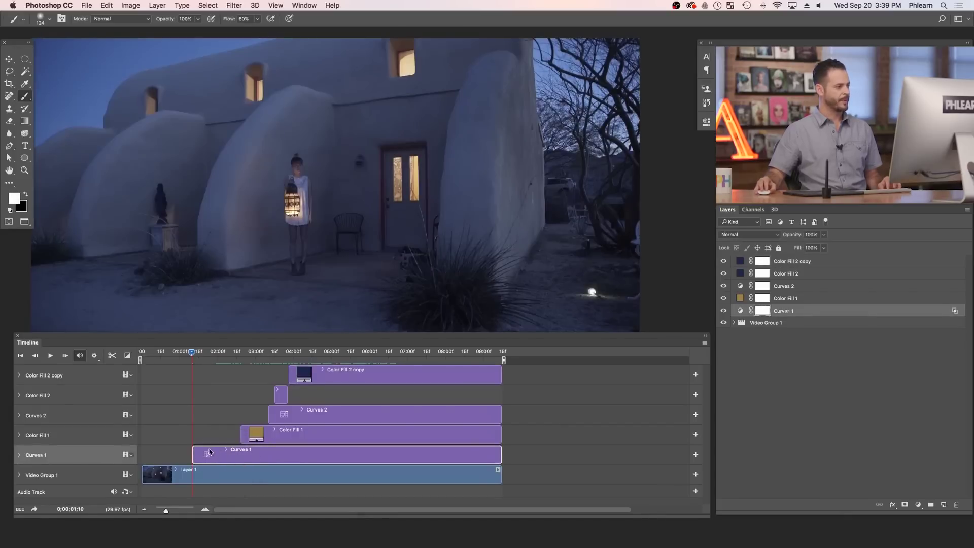
left_click(127, 356)
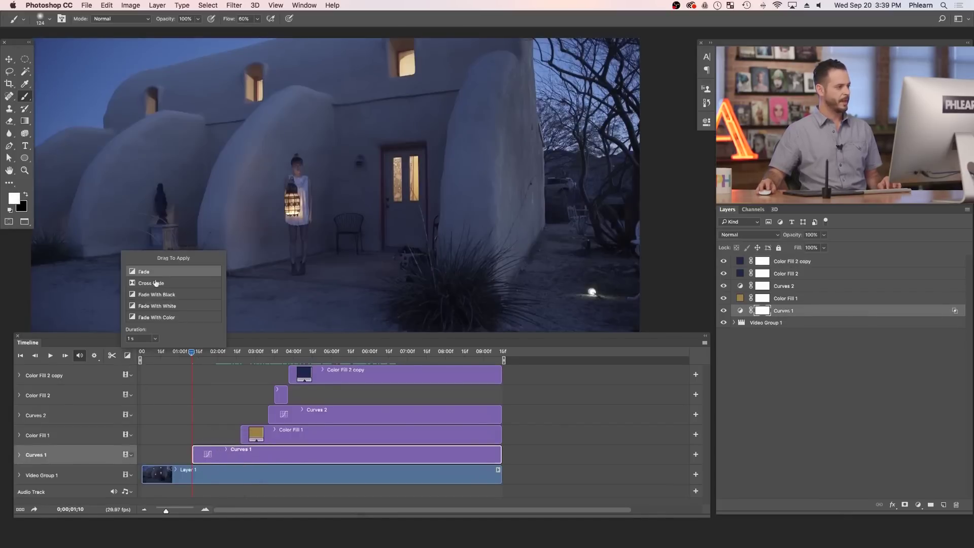
left_click_drag(201, 439, 197, 454)
Step: Extend the start of the Curves 1 clip back to about 00:22, preview the fade-in, and undo the fade and this extension
left_click_drag(191, 352, 211, 355)
left_click_drag(194, 451, 170, 451)
mouse_move(165, 356)
left_mouse_down()
mouse_move(154, 355)
mouse_move(177, 356)
left_mouse_up()
key("space")
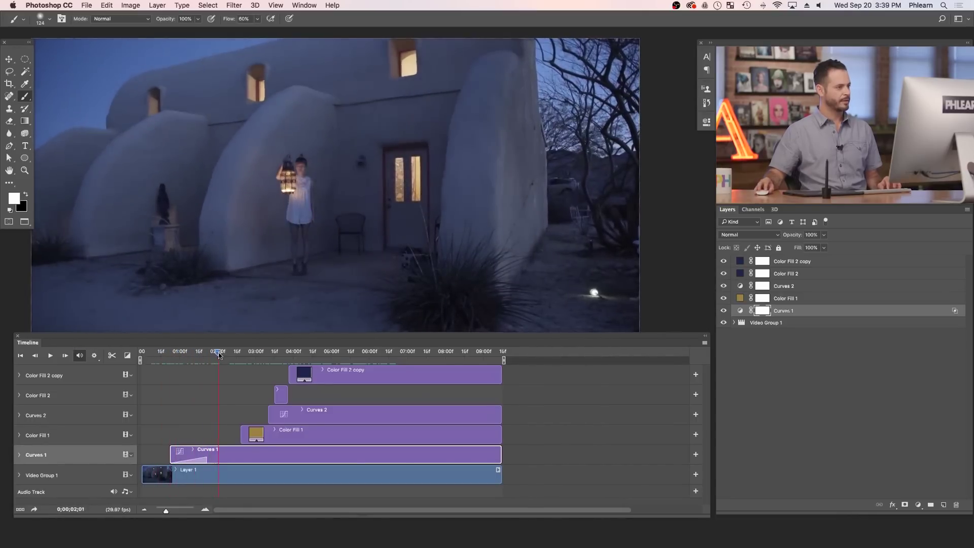
key("space")
left_click_drag(173, 357, 202, 358)
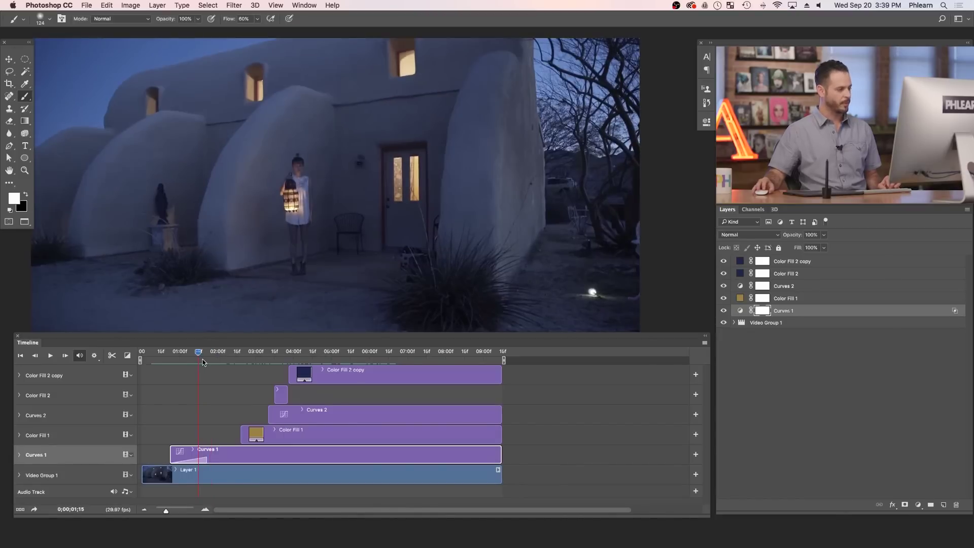
key("alt+bracketleft")
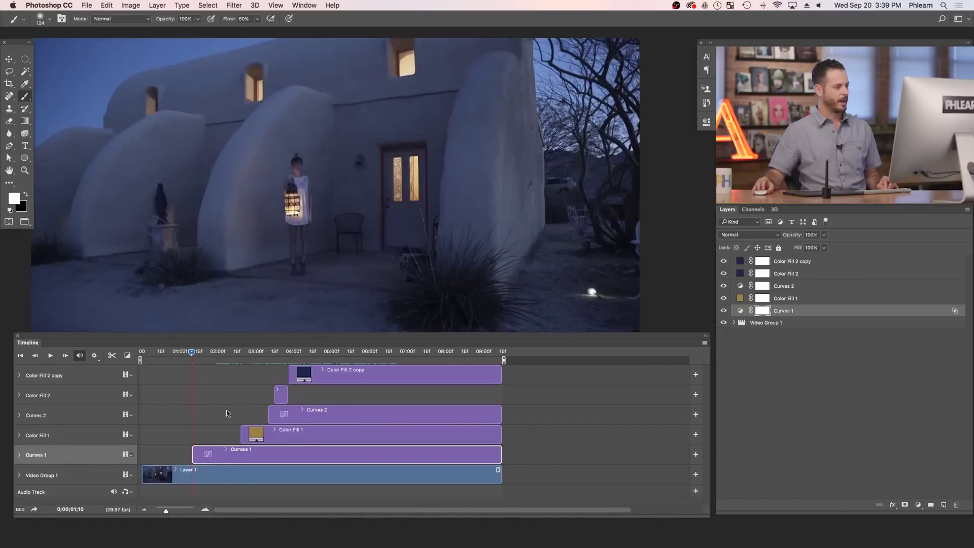
Step: Extend the starts of the Curves 1, Color Fill 1, Curves 2 and Color Fill 2 clips to the beginning of the video
left_click_drag(193, 455, 143, 456)
left_click_drag(240, 435, 142, 435)
left_click_drag(268, 415, 143, 415)
left_click_drag(275, 394, 142, 393)
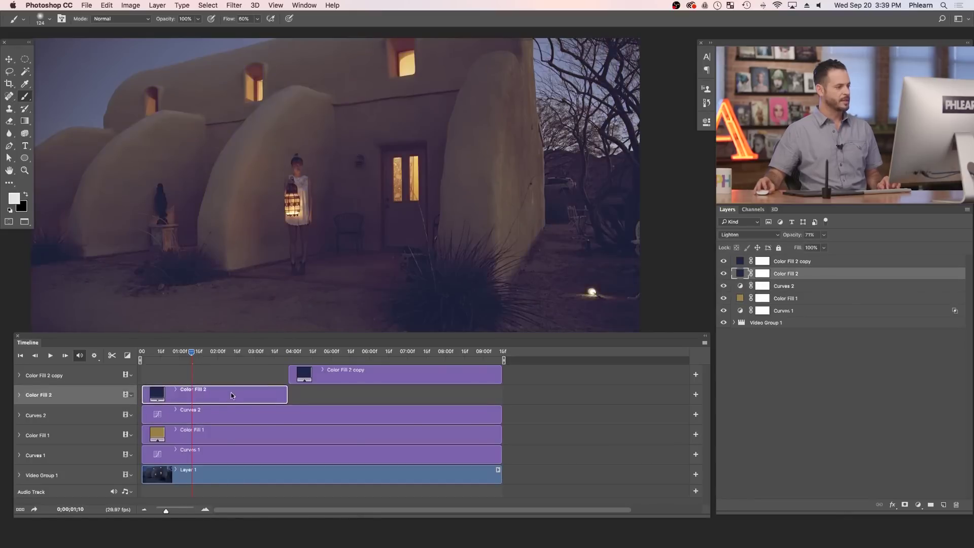
left_click(205, 459)
left_click(214, 429)
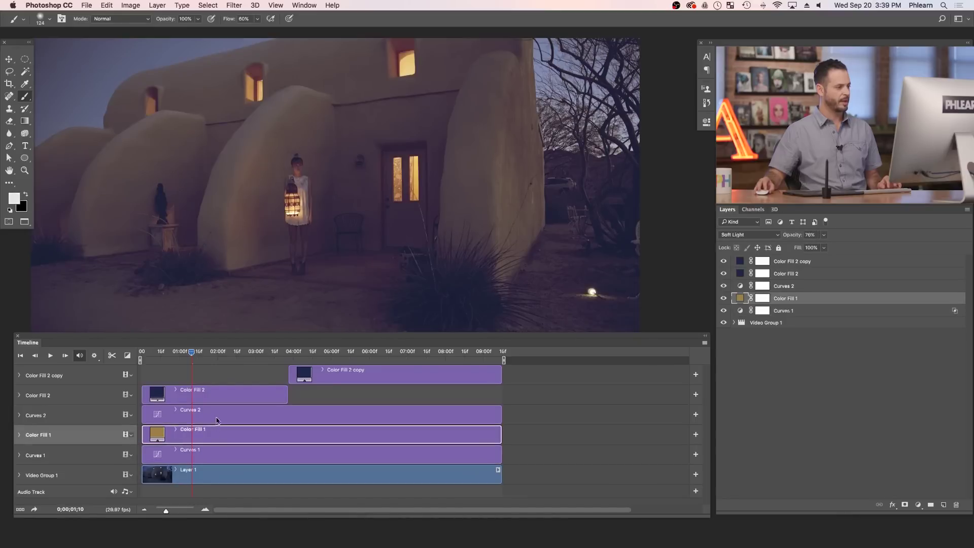
left_click(217, 418)
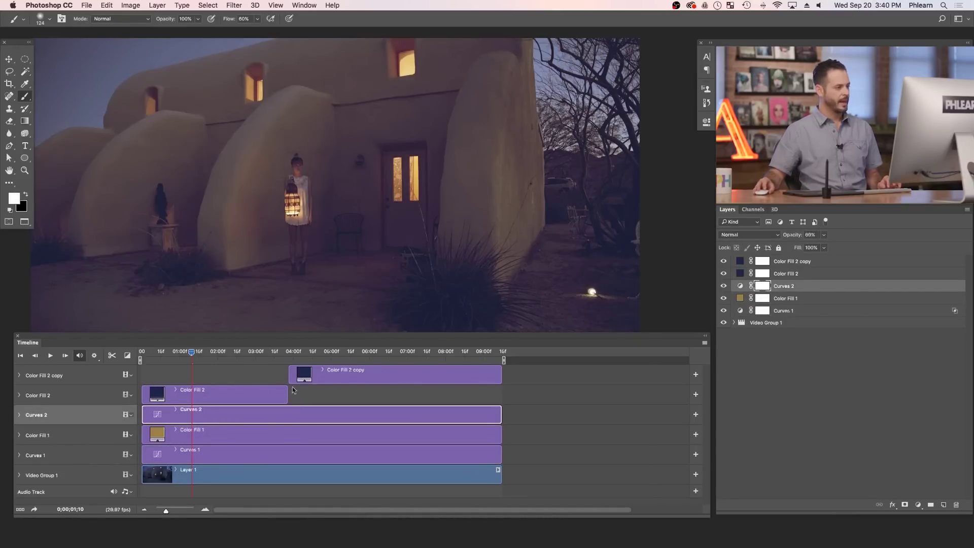
left_click(242, 396)
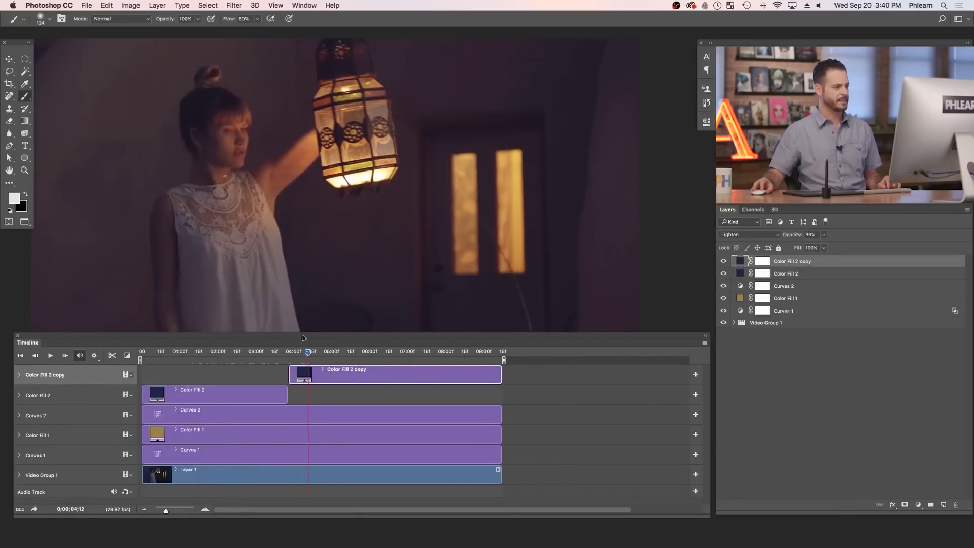
Step: Set the Color Fill 2 layer's opacity to 60% while viewing the wide shot at about 03:15
left_click(275, 353)
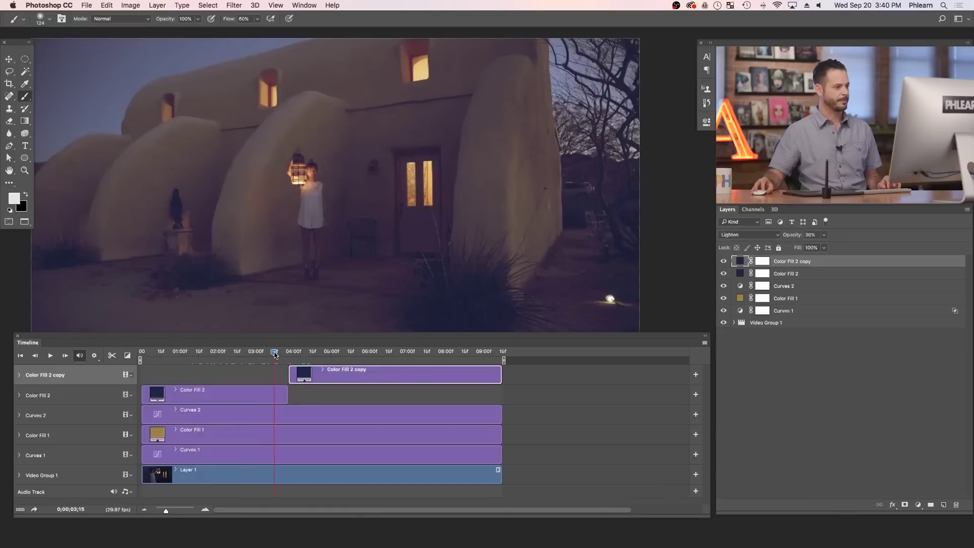
left_click(262, 391)
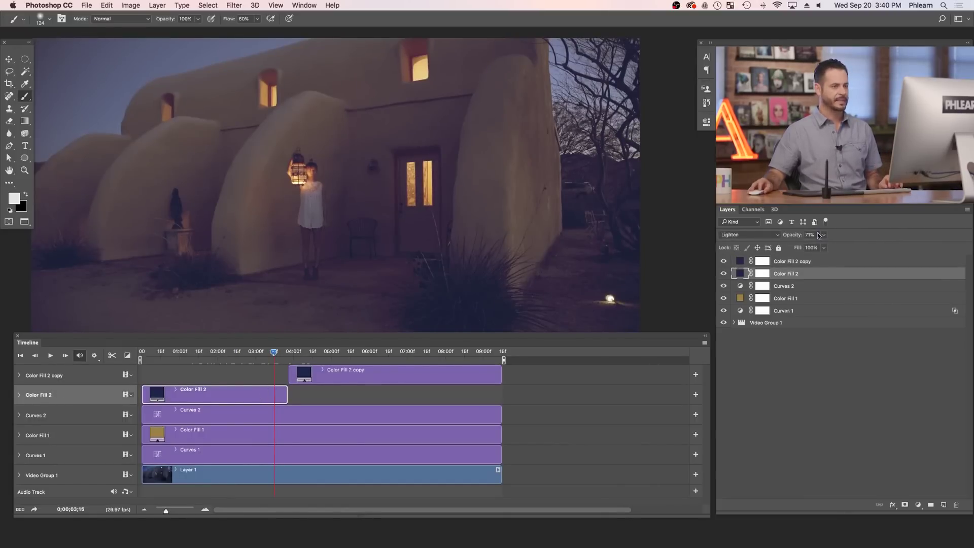
type("60")
key("Return")
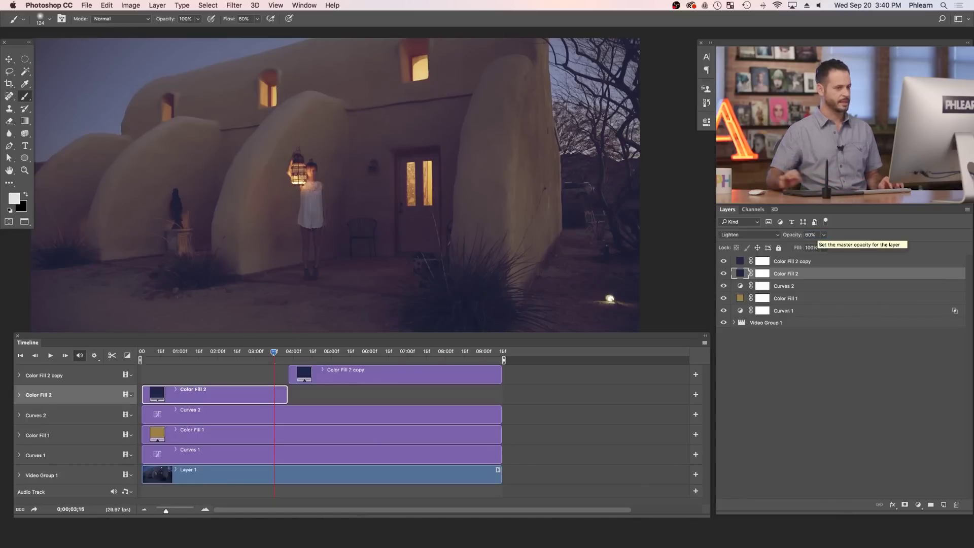
Step: Compare the wide shot at about 01:17 with all Curves and Color Fill layers hidden and shown again
left_click_drag(274, 357, 201, 352)
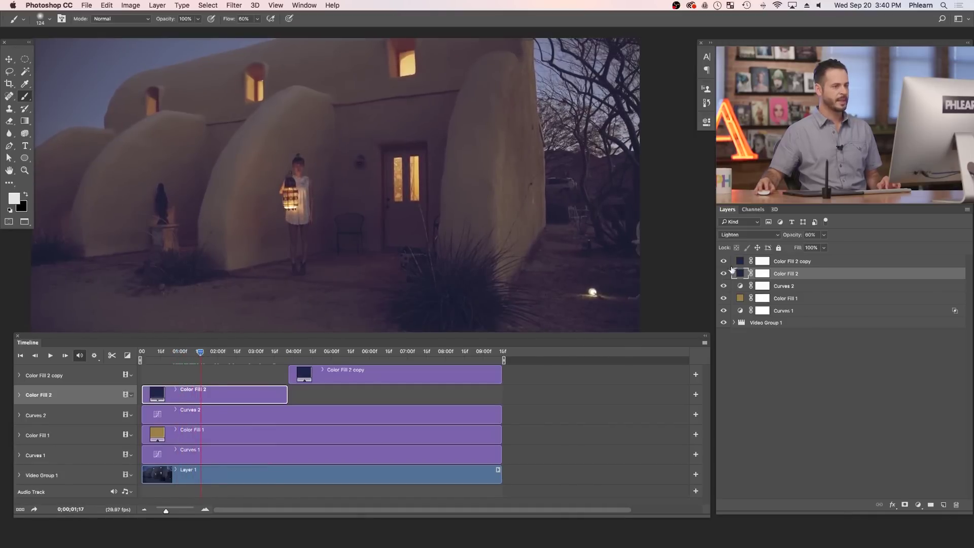
left_click(724, 312)
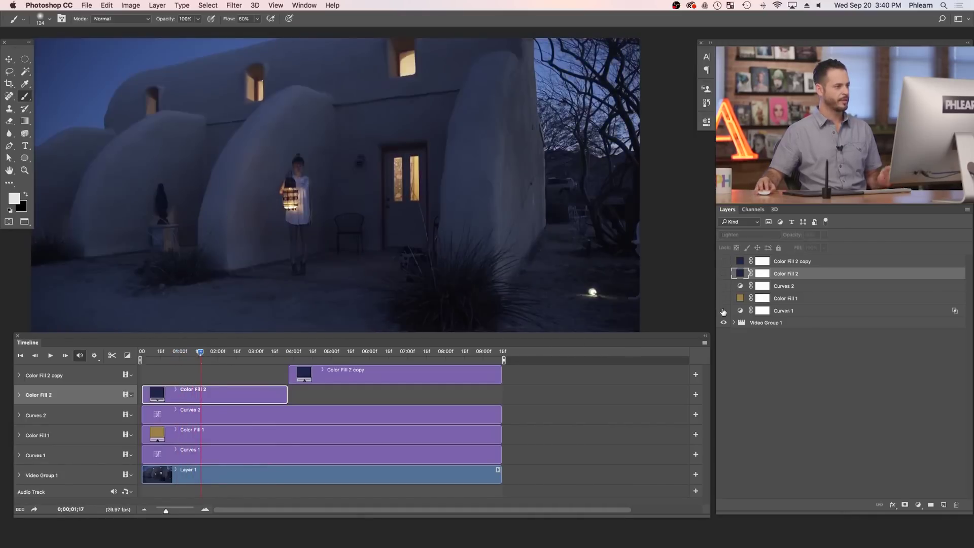
left_click(725, 262)
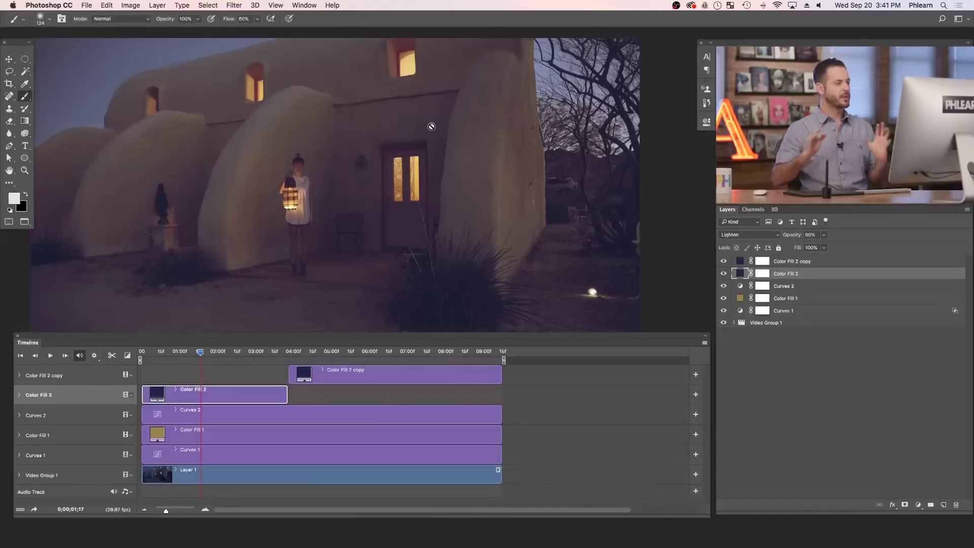
Step: Start a Render Video export and append _Color_Tone to the output file name
left_click(91, 8)
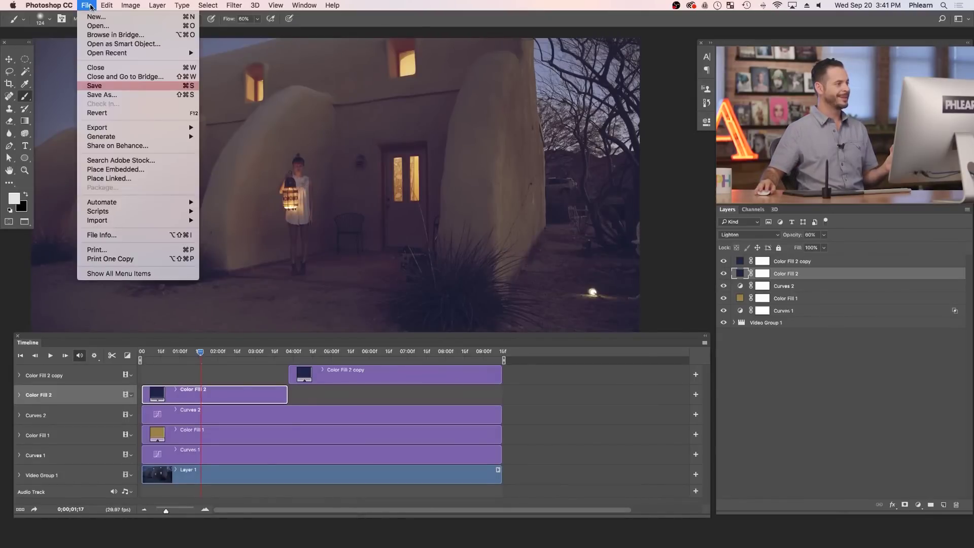
mouse_move(103, 129)
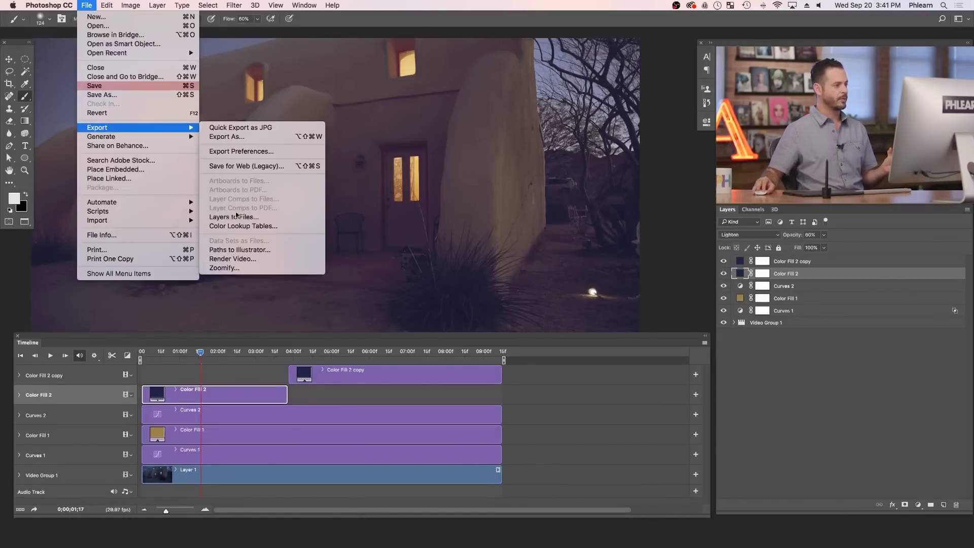
left_click(235, 259)
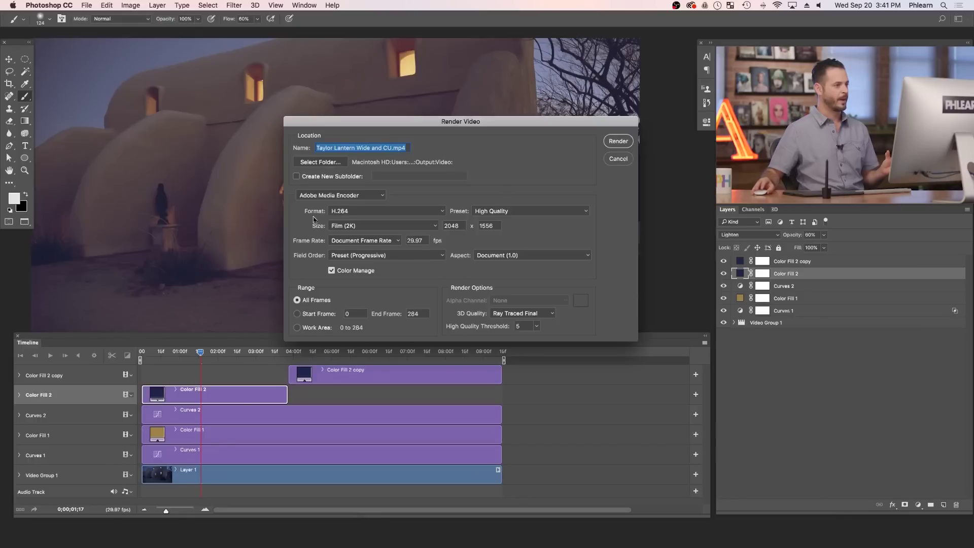
left_click(394, 150)
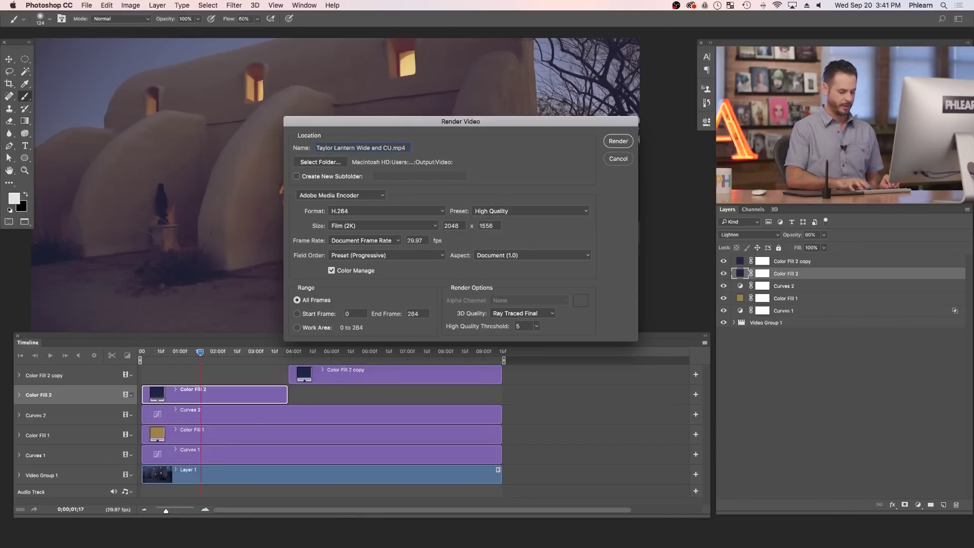
type("_Color_Tone")
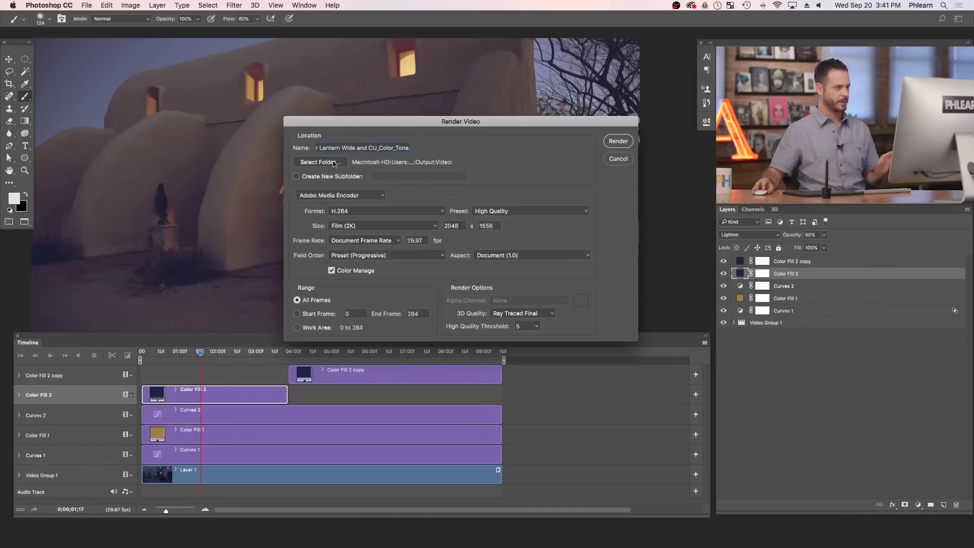
Step: Render the video with Adobe Media Encoder in H.264 format, High Quality preset, at the document size of 1920 x 1080
left_click(363, 198)
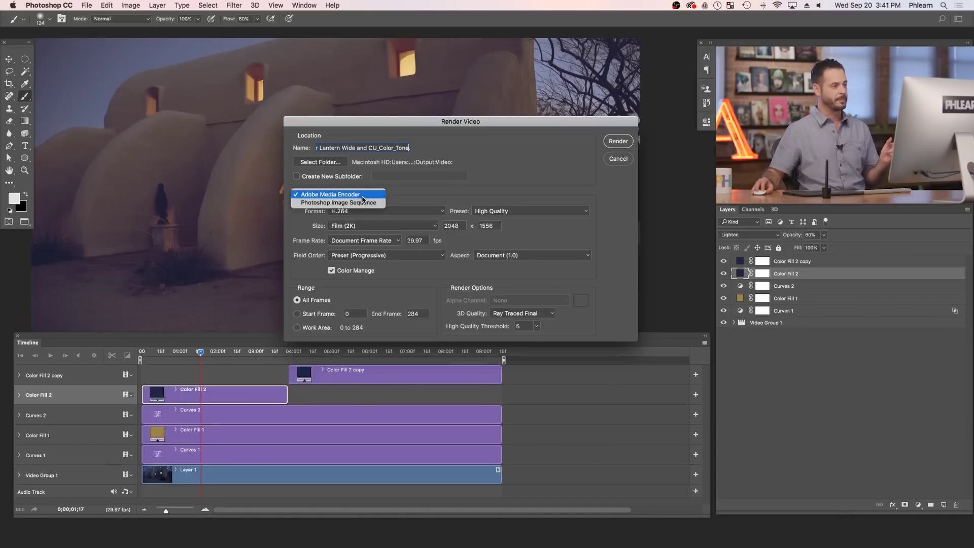
left_click(364, 198)
left_click(363, 210)
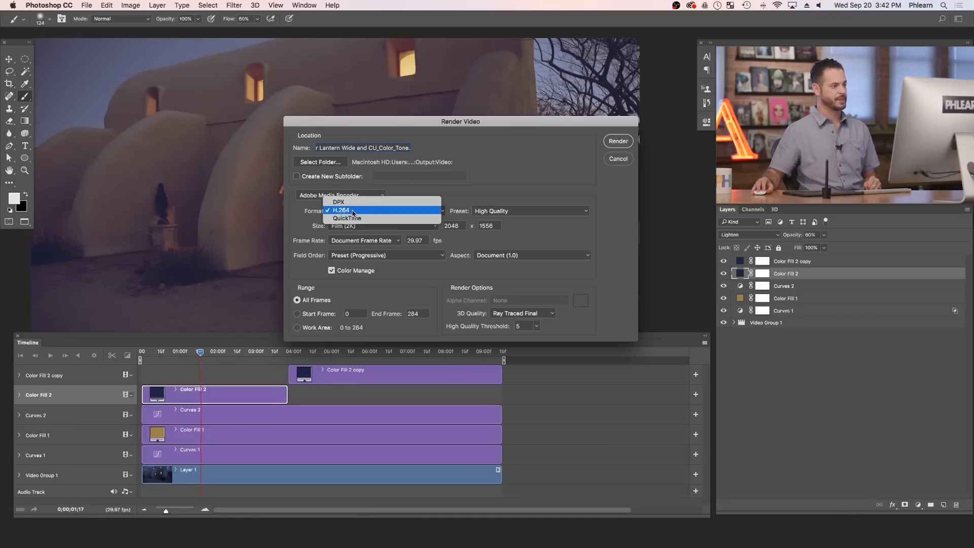
left_click(352, 210)
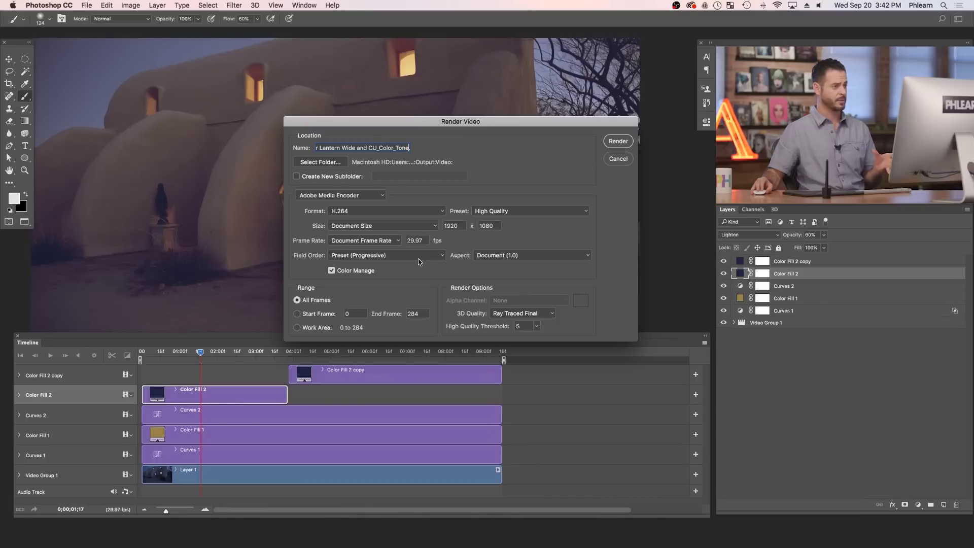
left_click(614, 145)
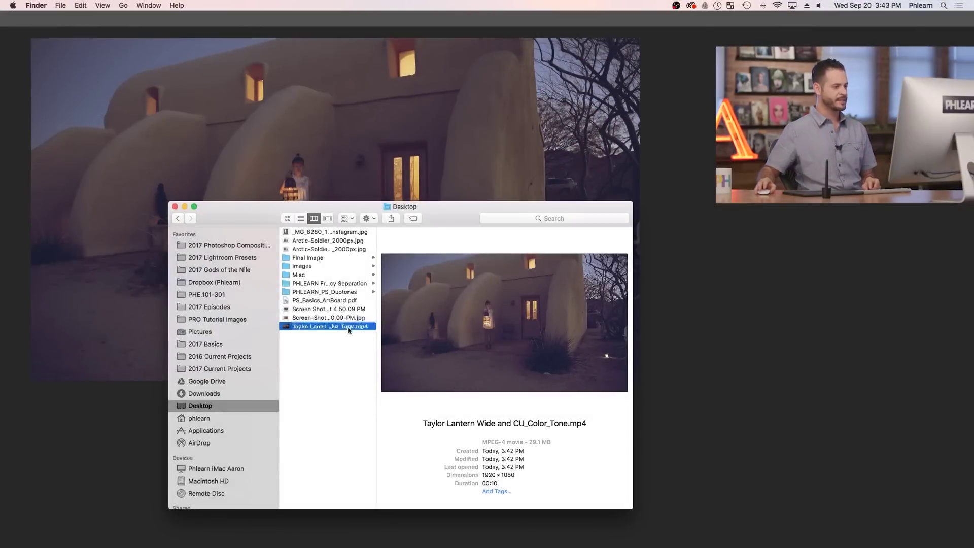
Step: Switch to Finder and preview the rendered _Color_Tone MP4 on the Desktop
key("space")
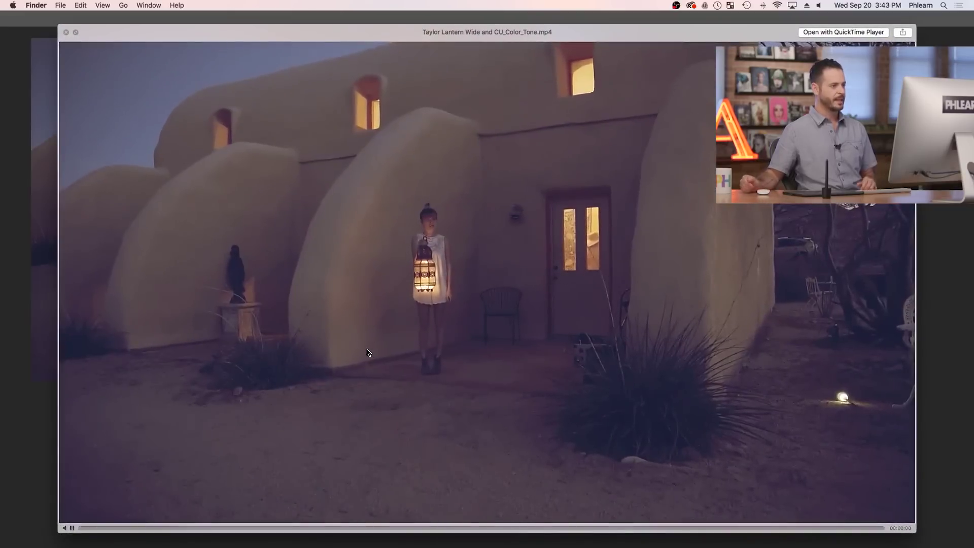